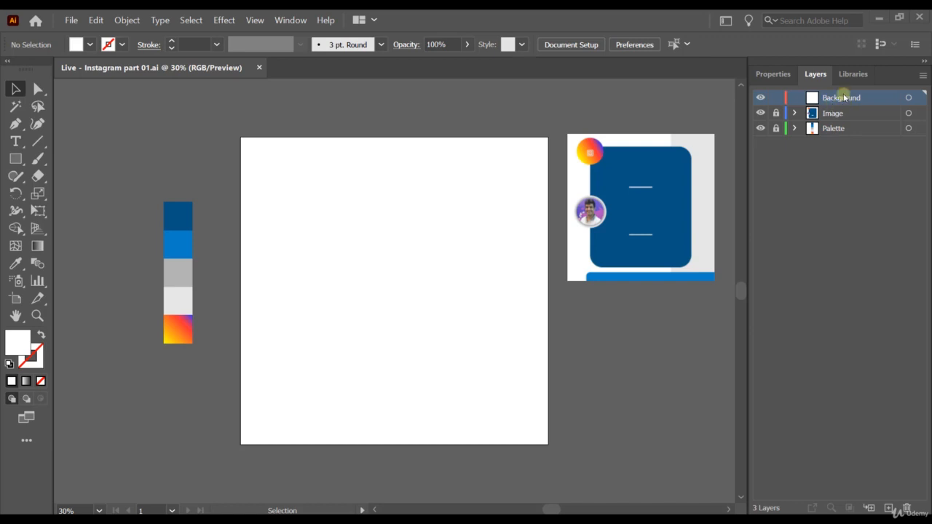
# Step: Draw a rectangle about 241 by 1080 px along the artboard's right edge and fill it with the palette's light grey
pyautogui.click(16, 159)
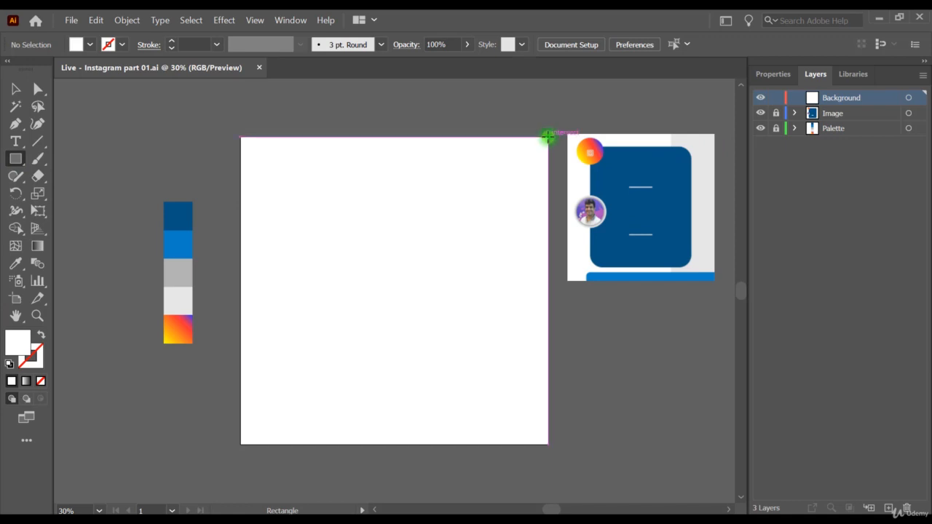
pyautogui.moveTo(548, 136); pyautogui.dragTo(479, 445)
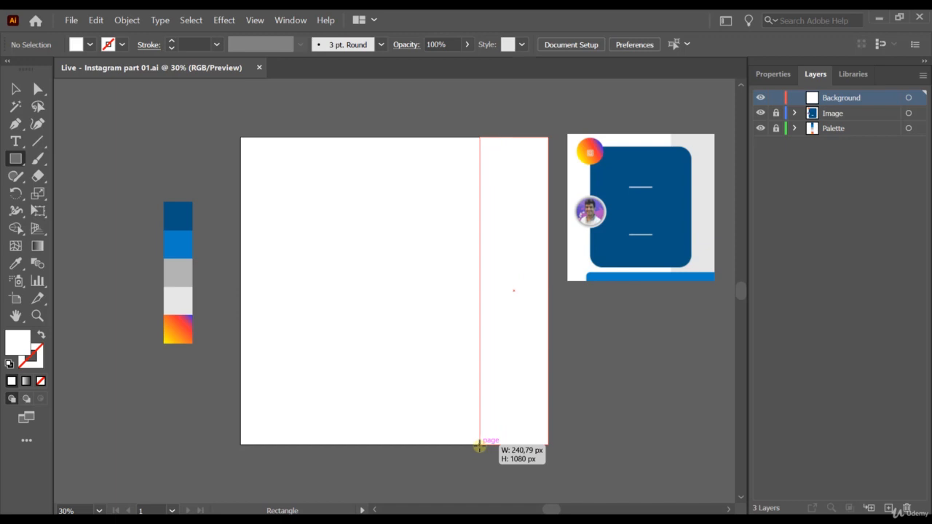
pyautogui.moveTo(479, 445); pyautogui.dragTo(479, 445)
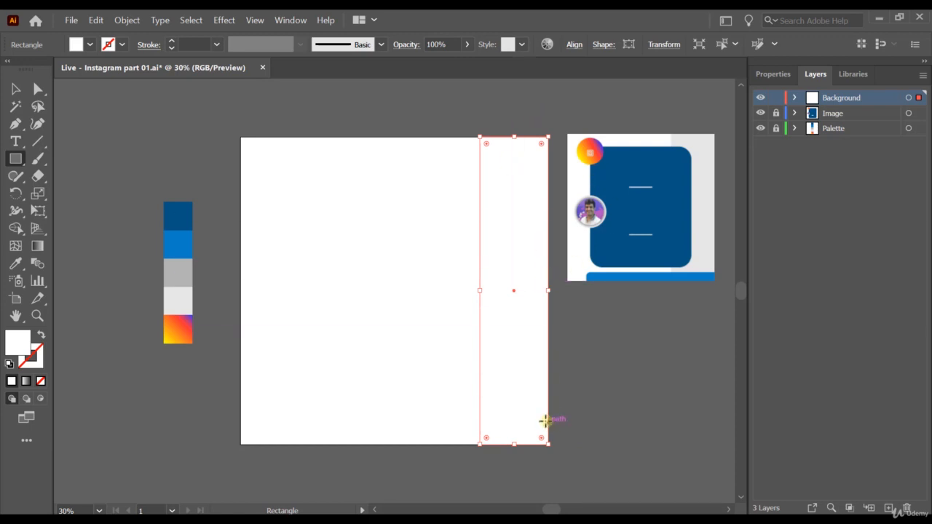
pyautogui.click(16, 263)
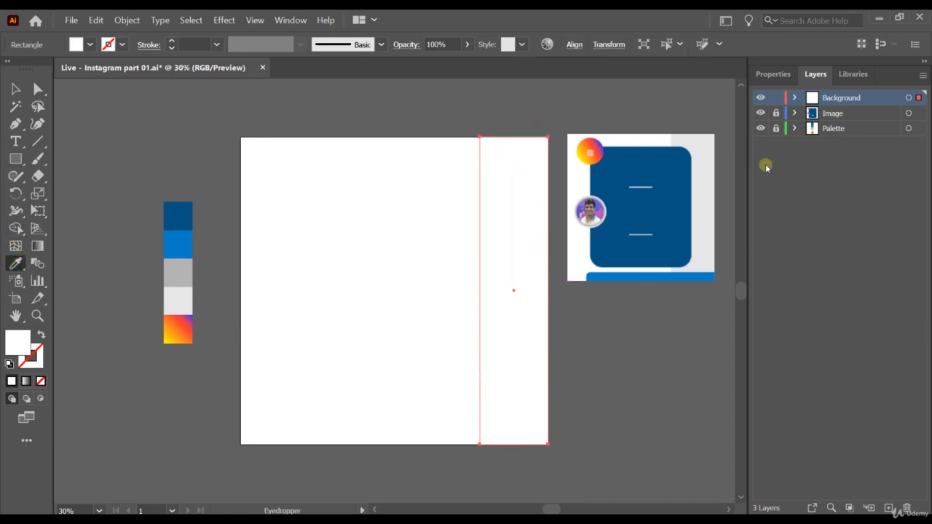
pyautogui.click(176, 303)
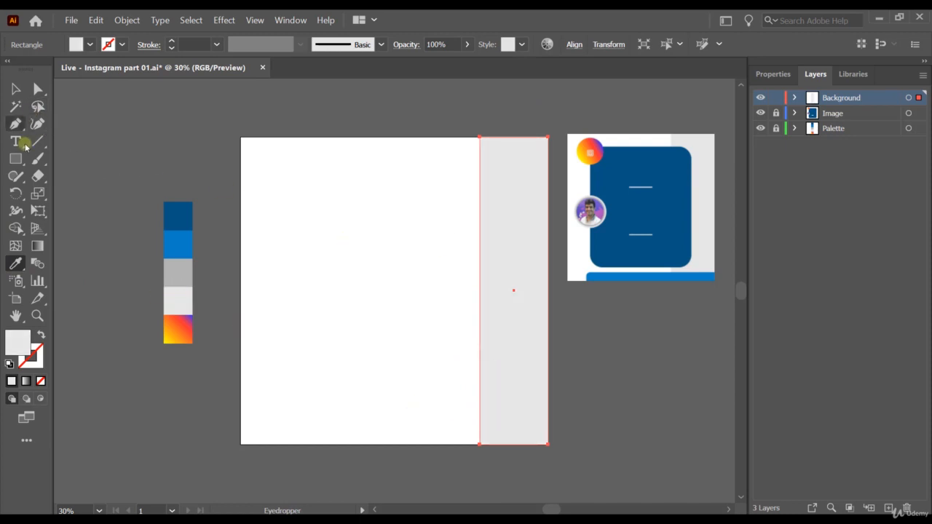
pyautogui.click(16, 89)
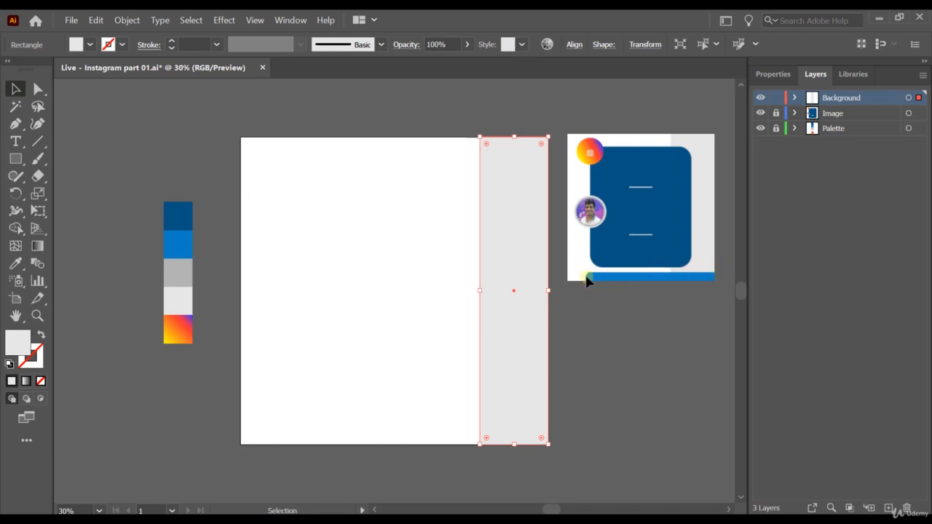
# Step: Draw a wide rectangle extending past the artboard's bottom-right corner and round all its corners
pyautogui.click(15, 159)
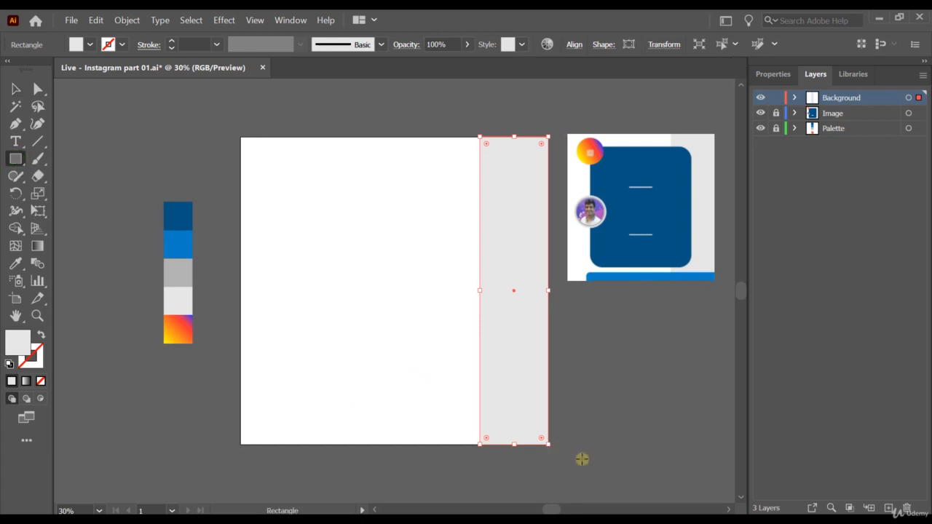
pyautogui.moveTo(577, 467); pyautogui.dragTo(302, 425)
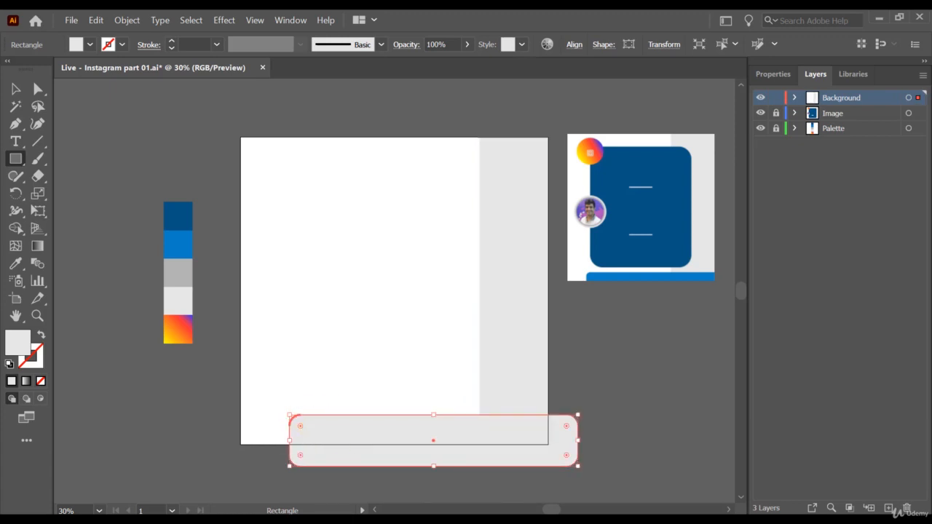
pyautogui.click(15, 89)
pyautogui.click(177, 177)
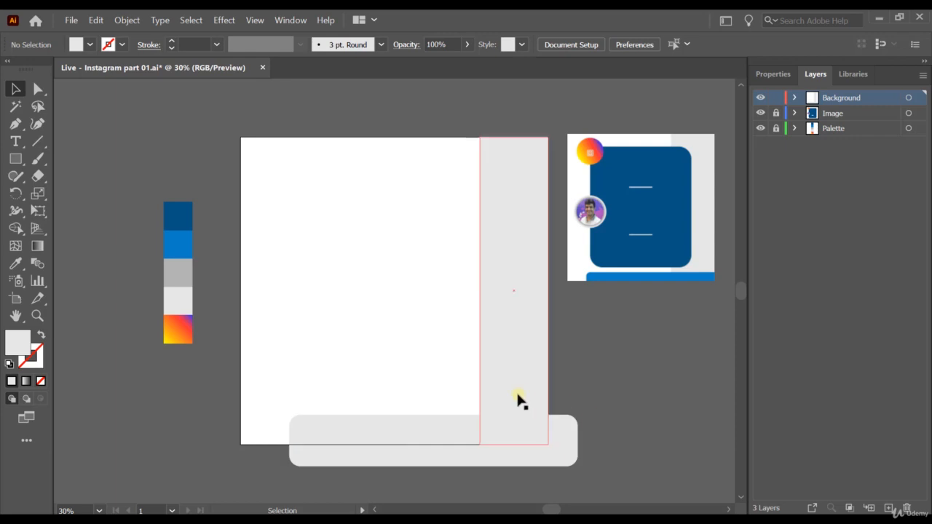
# Step: Draw a rectangle over the rounded bar's part inside the artboard and trim away the part outside with Shape Builder
pyautogui.click(16, 158)
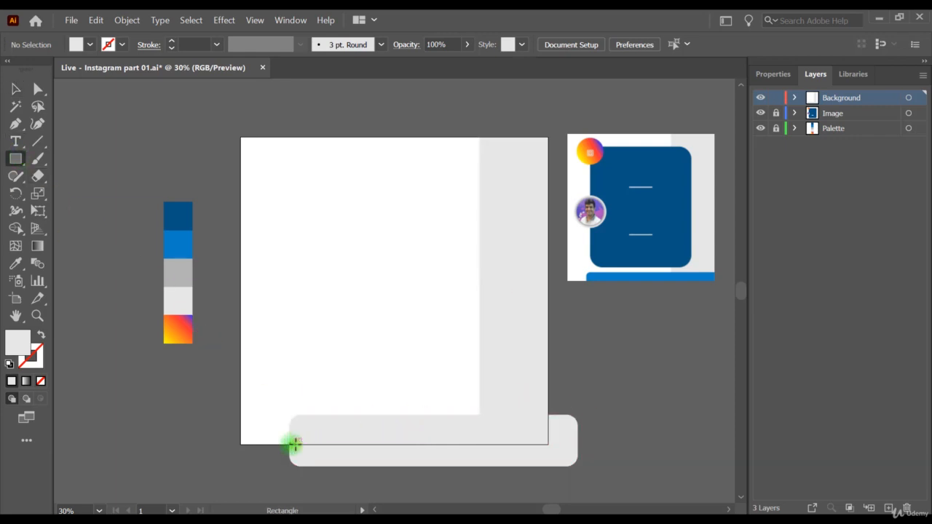
pyautogui.moveTo(290, 444); pyautogui.dragTo(549, 414)
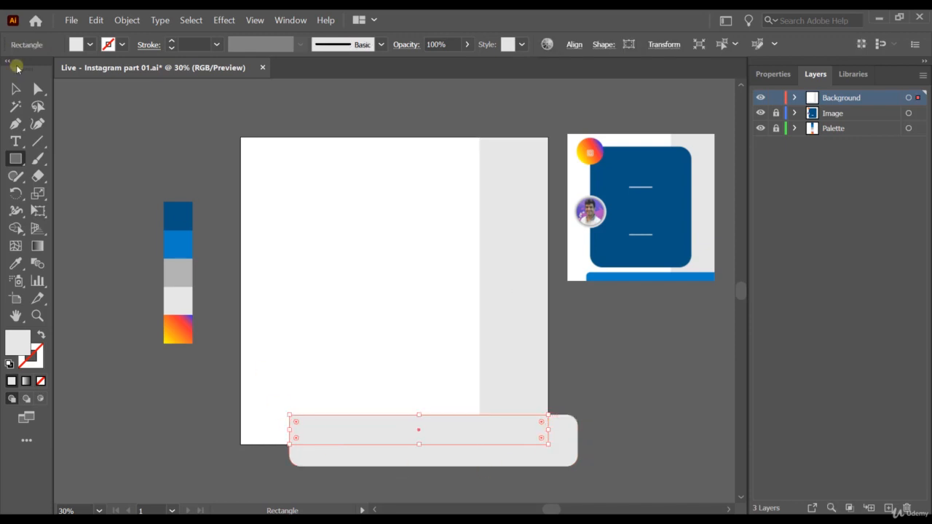
pyautogui.click(16, 89)
pyautogui.keyDown('shift'); pyautogui.click(322, 464); pyautogui.keyUp('shift')
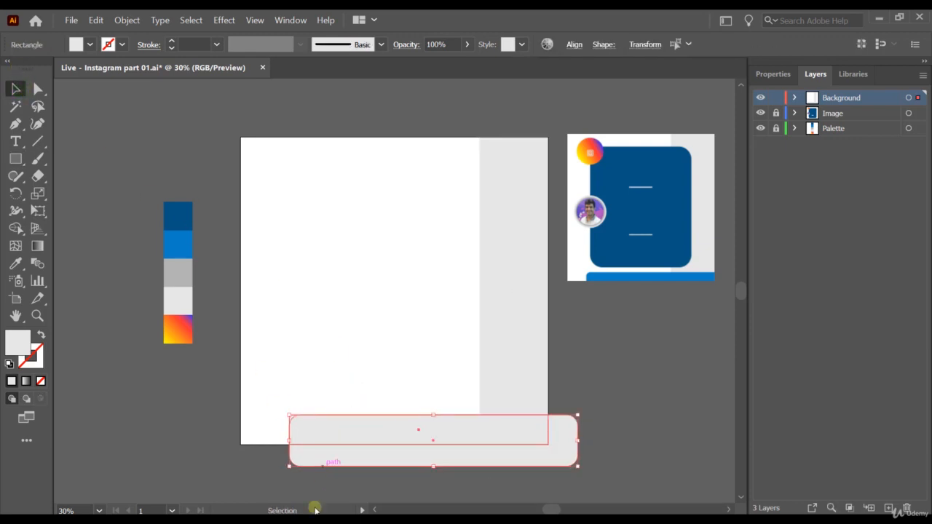
pyautogui.hotkey('shift', 'm')
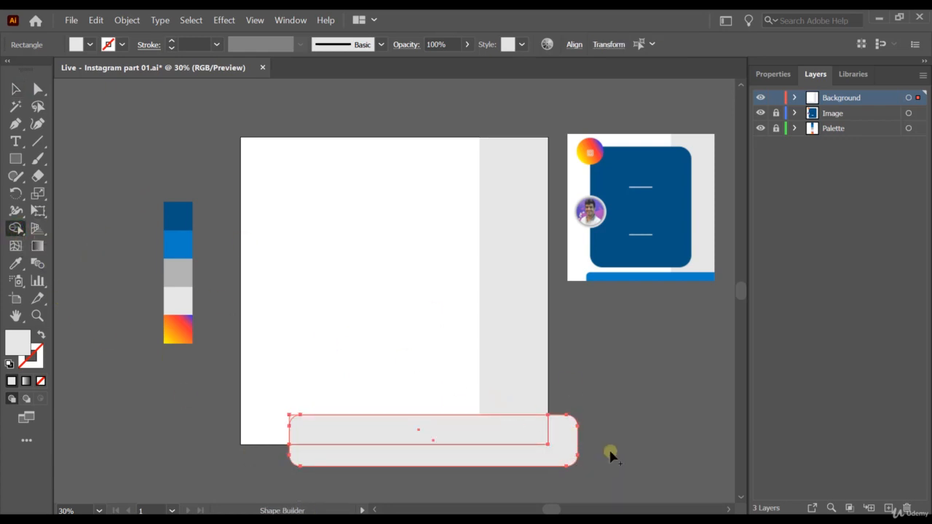
pyautogui.keyDown('alt'); pyautogui.click(567, 452); pyautogui.keyUp('alt')
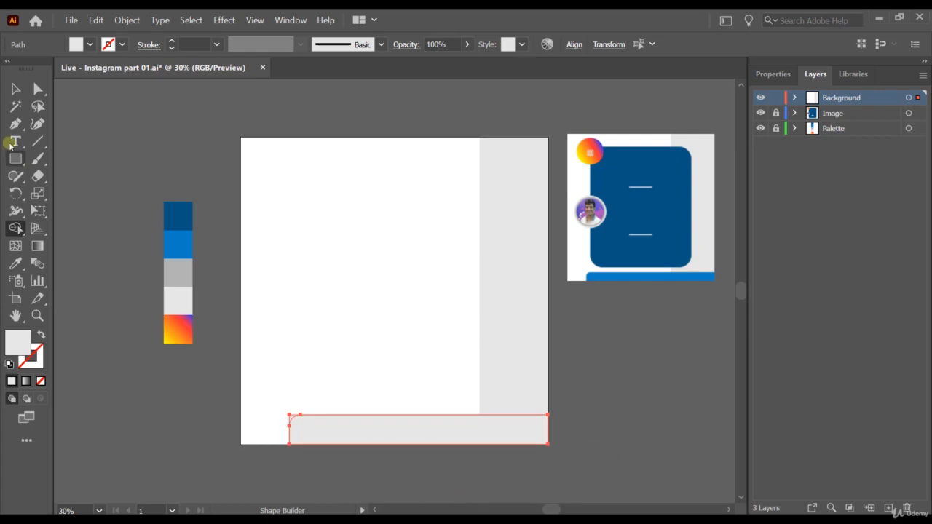
# Step: Duplicate the trimmed bottom bar and place the copy above it on the artboard
pyautogui.click(15, 89)
pyautogui.click(356, 431)
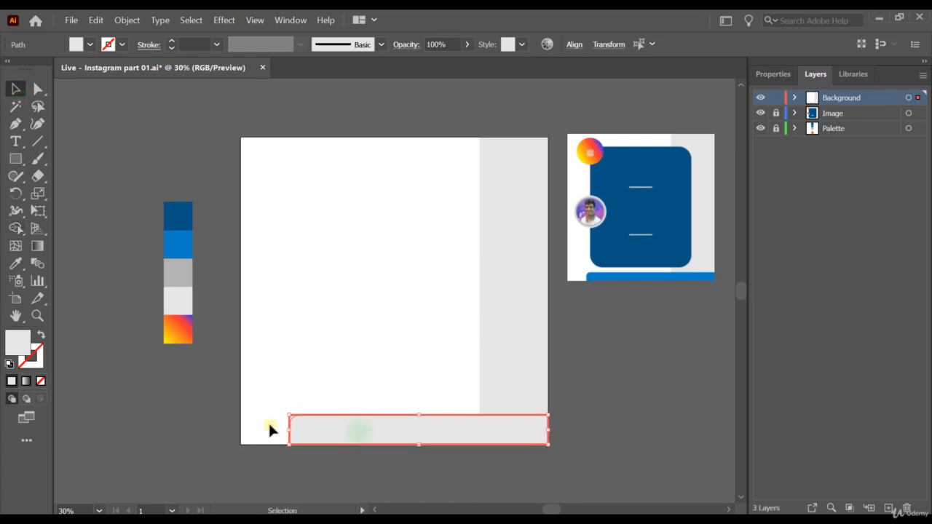
pyautogui.click(247, 454)
pyautogui.keyDown('alt'); pyautogui.moveTo(354, 432); pyautogui.dragTo(327, 364); pyautogui.keyUp('alt')
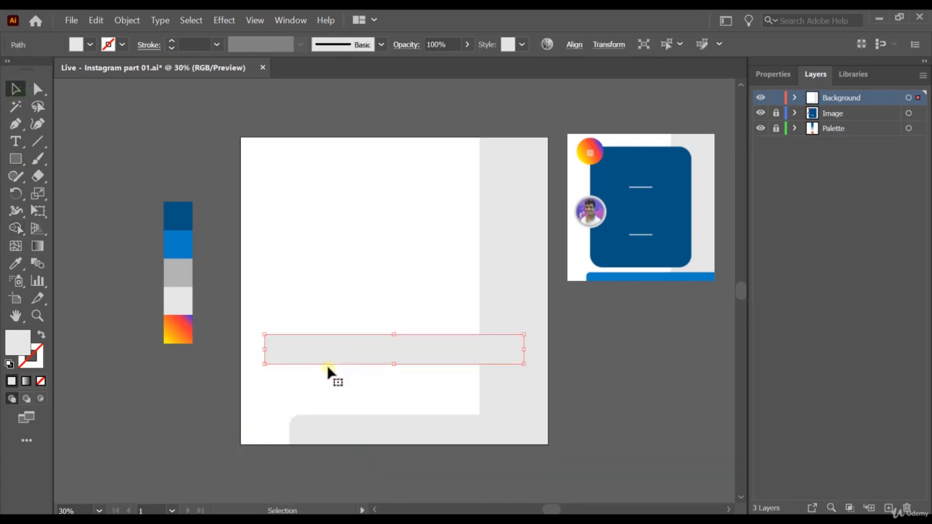
pyautogui.click(322, 426)
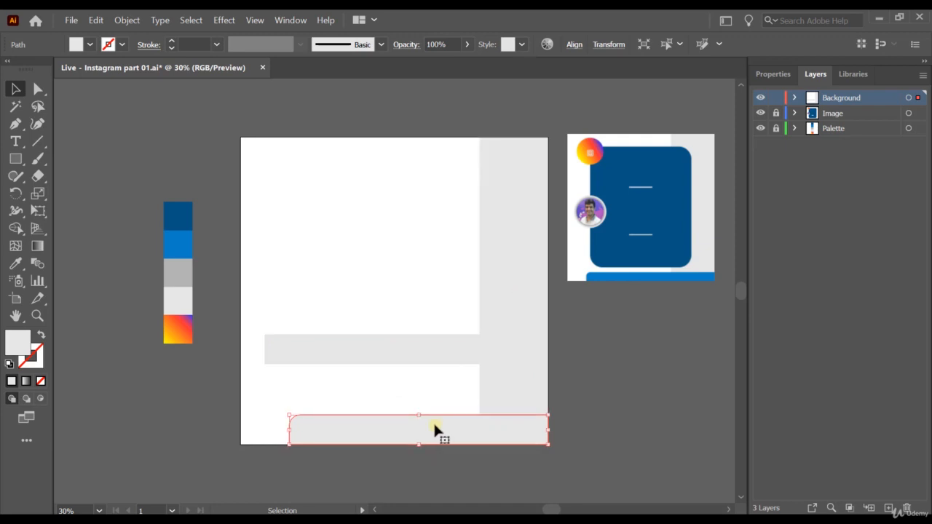
pyautogui.click(651, 410)
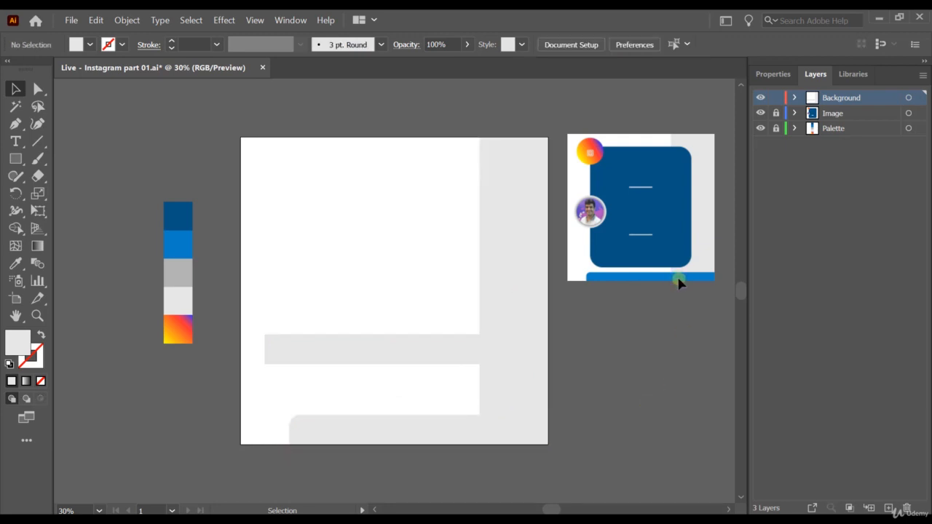
# Step: Delete the trimmed bottom bar and its copy above it
pyautogui.click(354, 430)
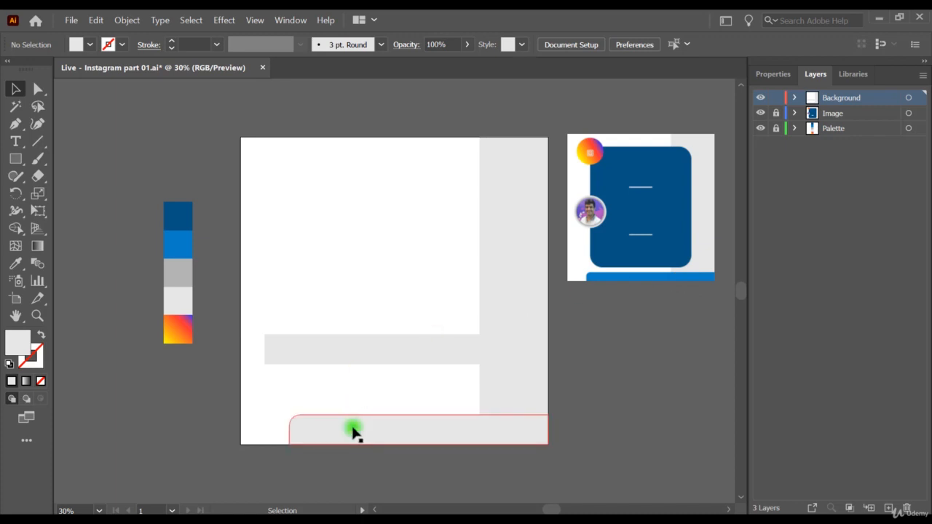
pyautogui.press('Delete')
pyautogui.click(335, 351)
pyautogui.press('Delete')
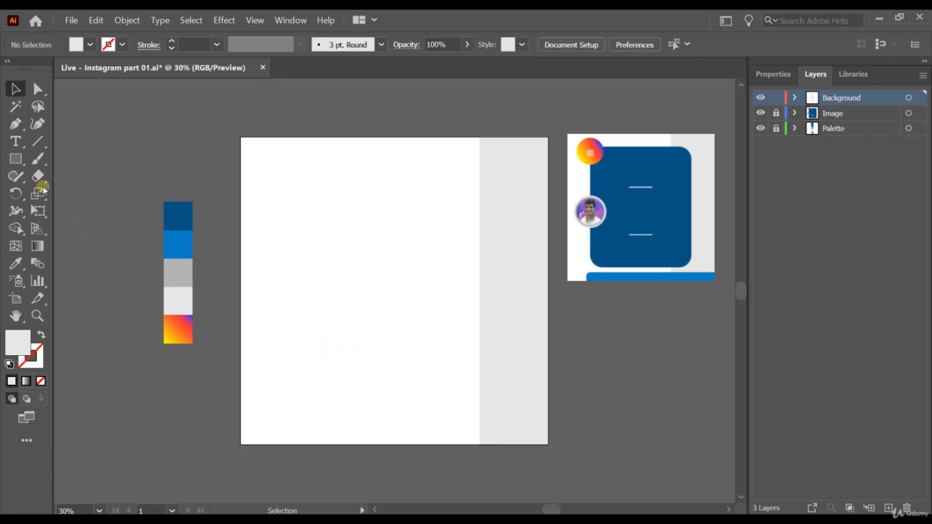
# Step: Draw a thin rectangle along the artboard's bottom edge from its bottom-right corner and round only its top-left corner to about 29 px
pyautogui.click(16, 158)
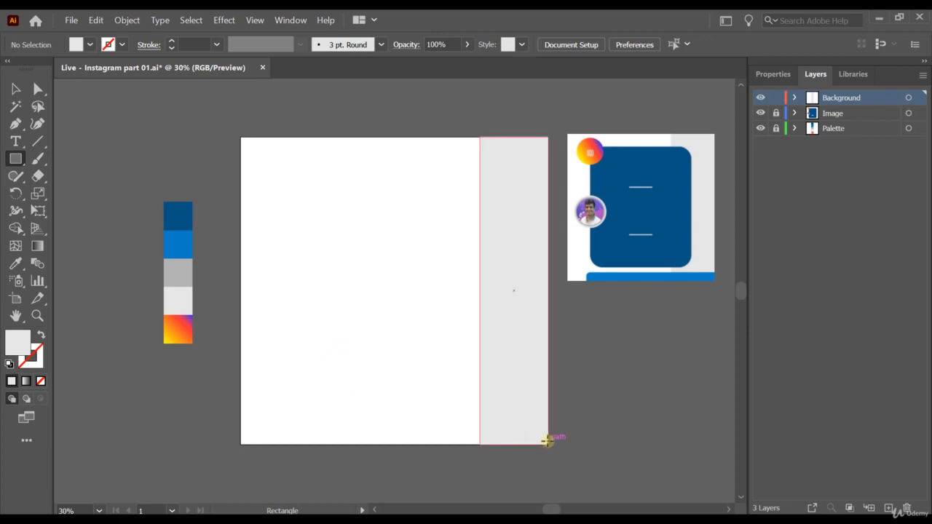
pyautogui.moveTo(548, 444); pyautogui.dragTo(262, 422)
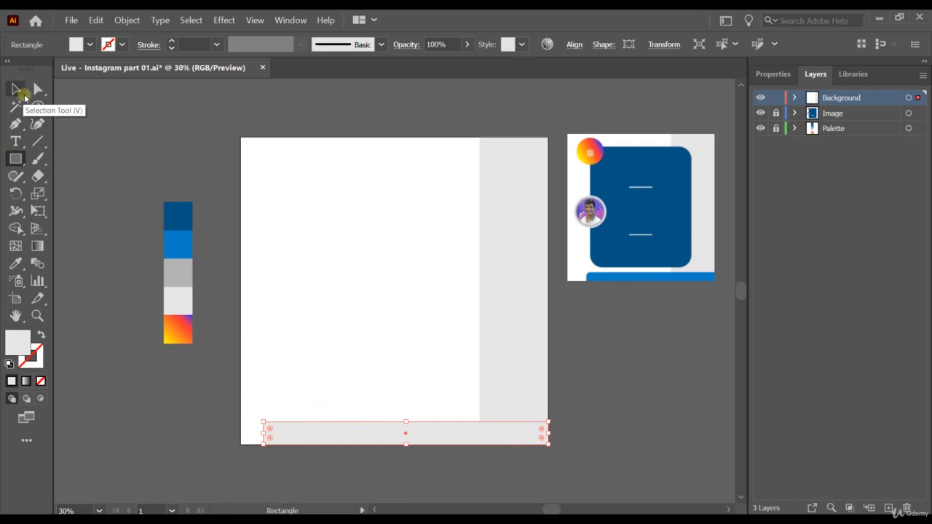
pyautogui.click(39, 88)
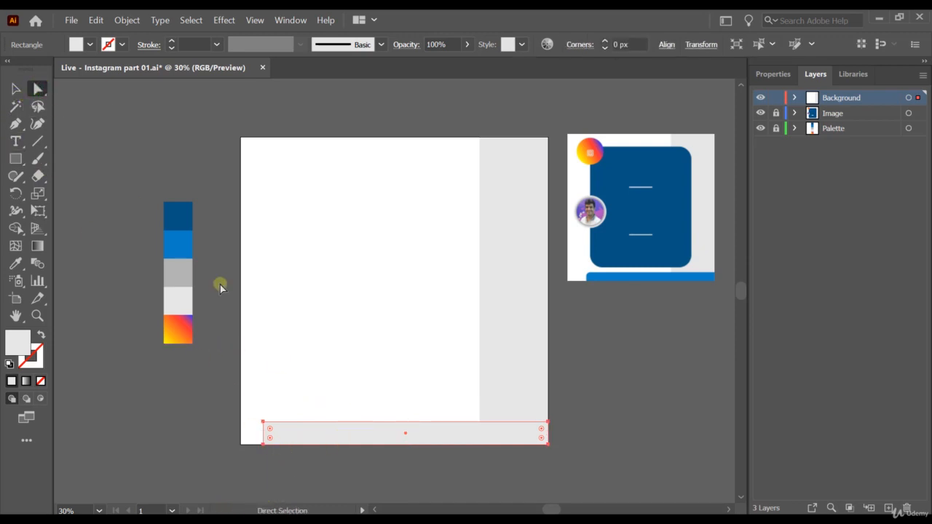
pyautogui.scroll(2, 273, 442)
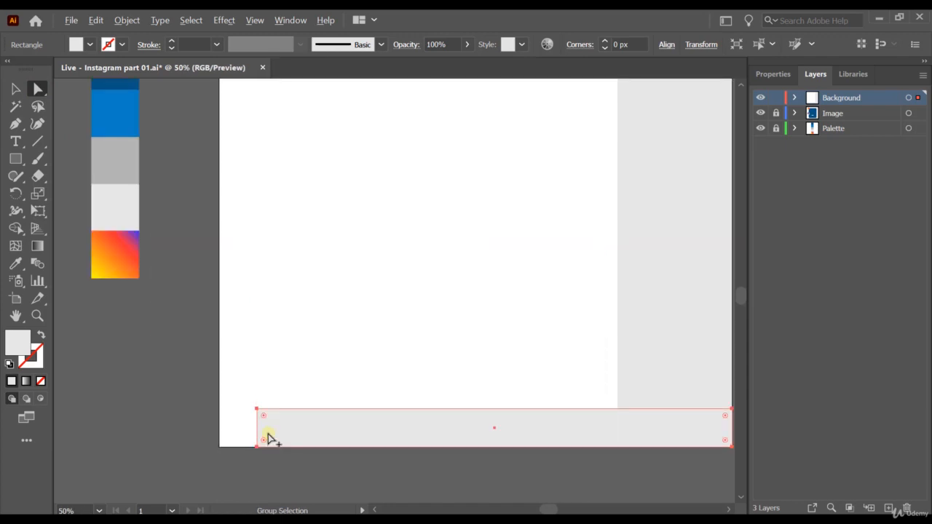
pyautogui.click(267, 417)
pyautogui.moveTo(264, 416); pyautogui.dragTo(271, 423)
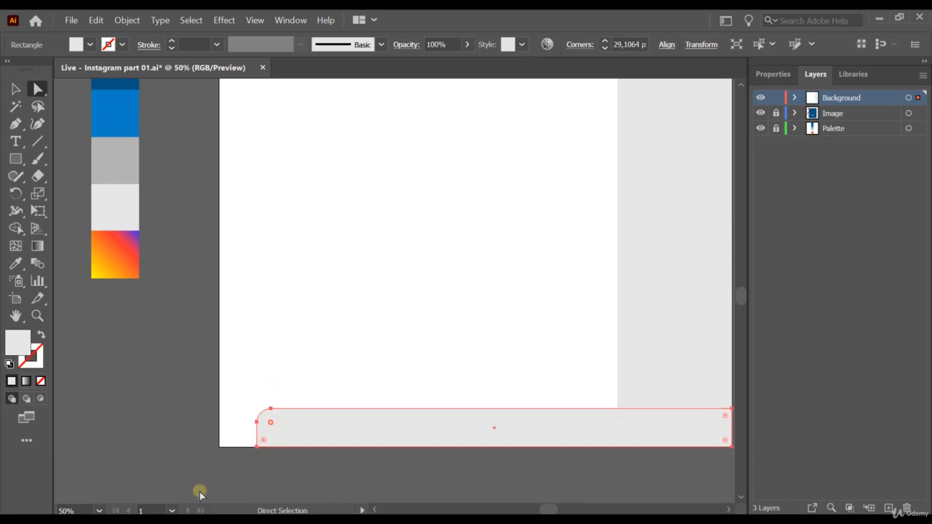
# Step: Fill the bottom bar with the palette's lighter blue
pyautogui.click(96, 510)
pyautogui.click(121, 499)
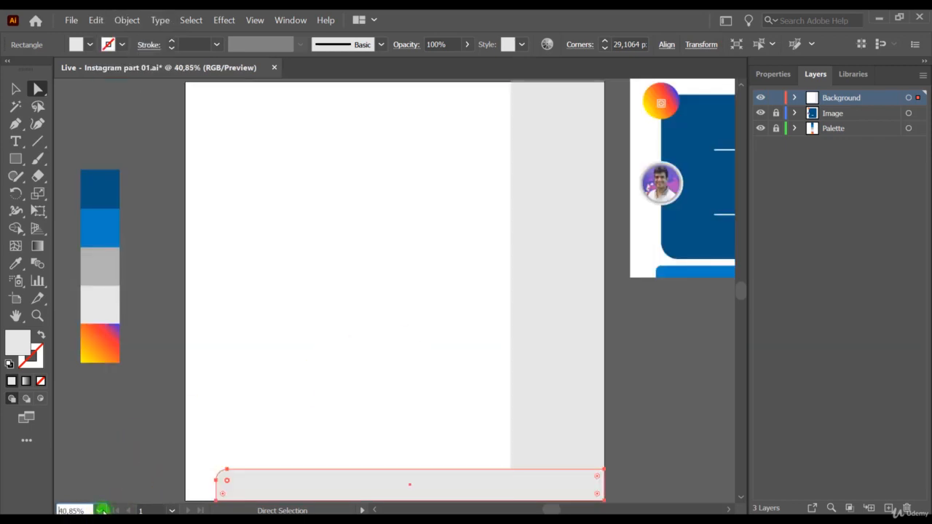
pyautogui.click(102, 510)
pyautogui.click(134, 384)
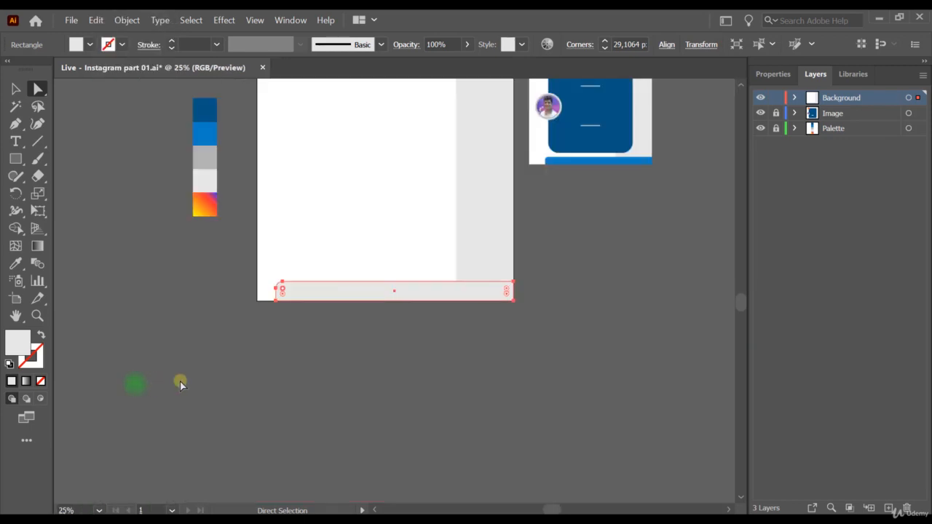
pyautogui.scroll(4, 311, 332)
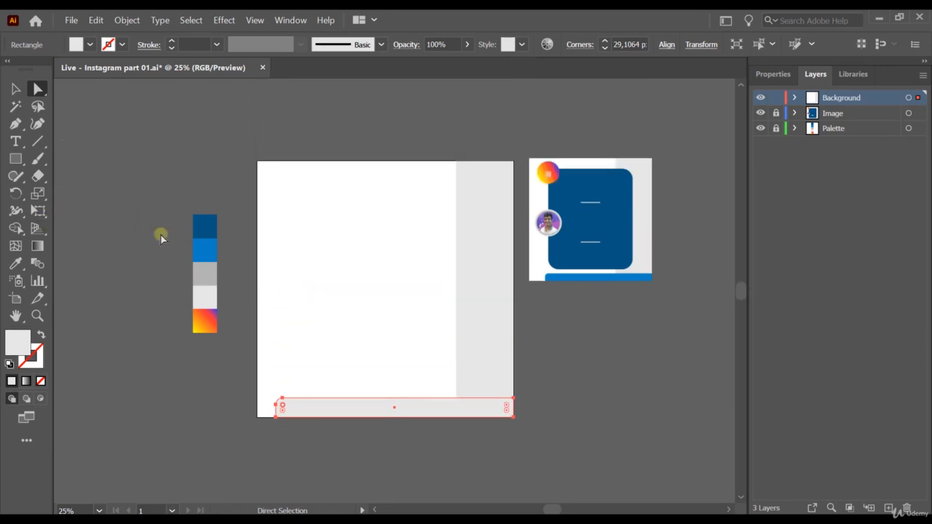
pyautogui.click(16, 262)
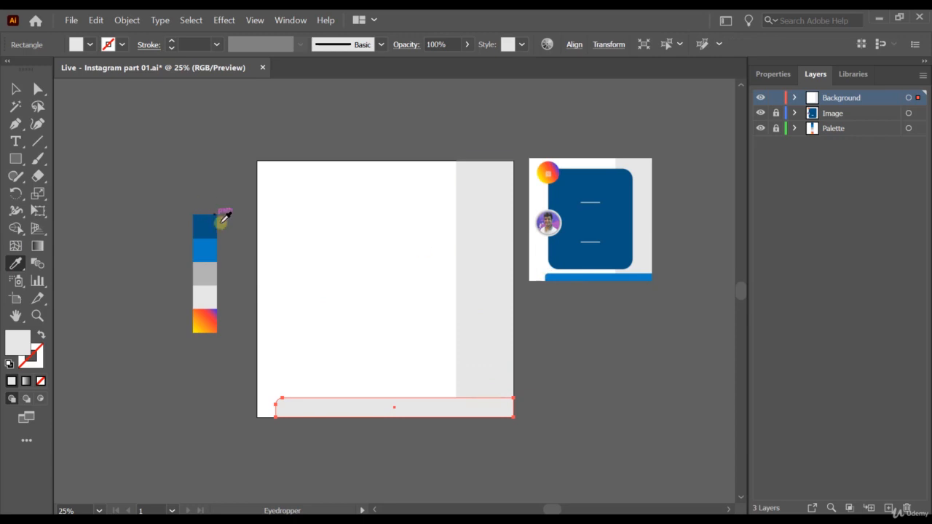
pyautogui.click(206, 249)
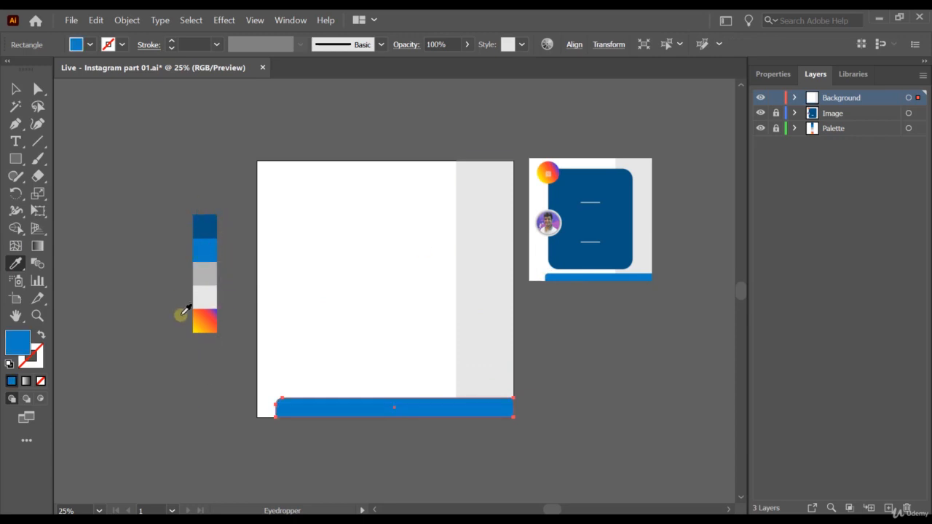
pyautogui.press('v')
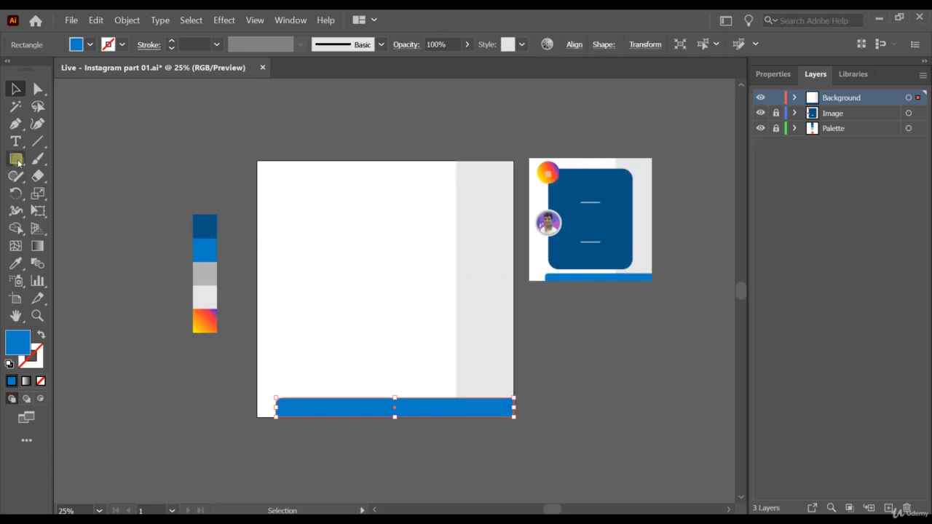
# Step: Draw a large rectangle above the blue bar with the Rounded Rectangle tool and strongly round all four corners
pyautogui.moveTo(19, 163); pyautogui.dragTo(76, 179)
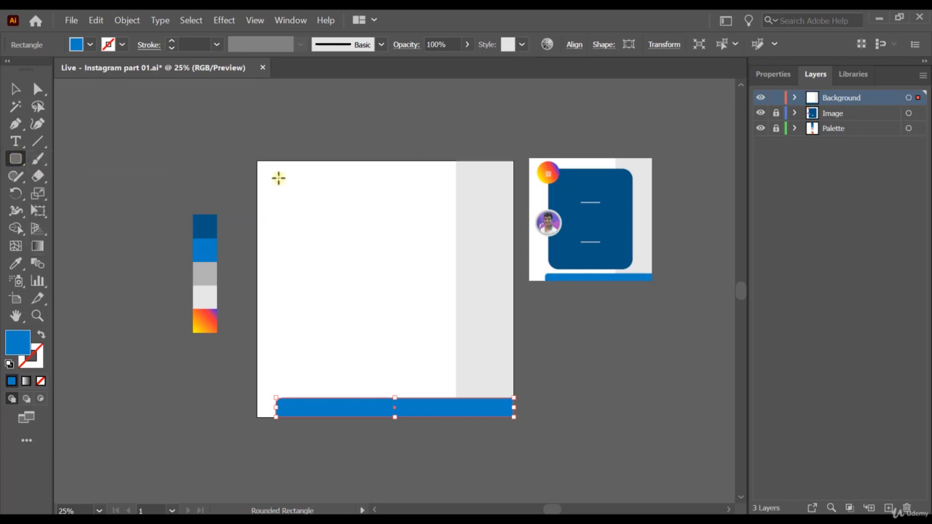
pyautogui.moveTo(279, 177); pyautogui.dragTo(473, 390)
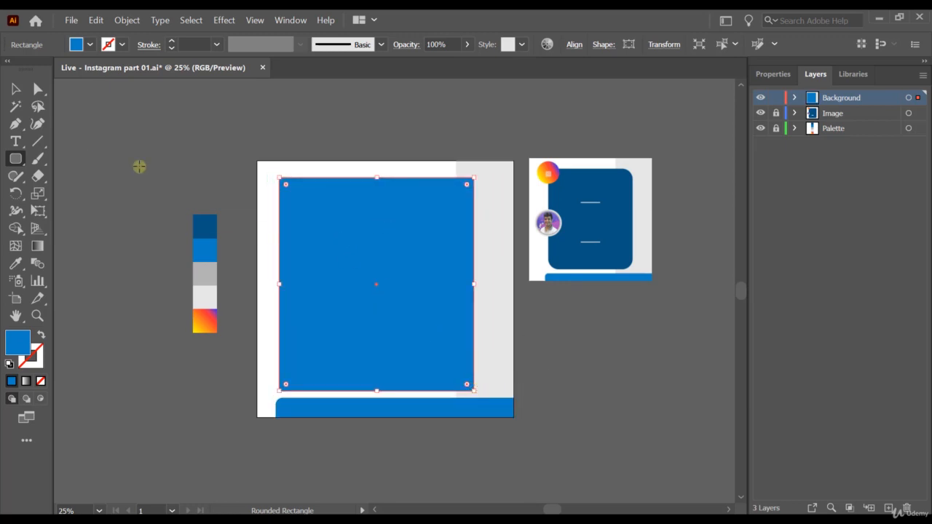
pyautogui.click(15, 89)
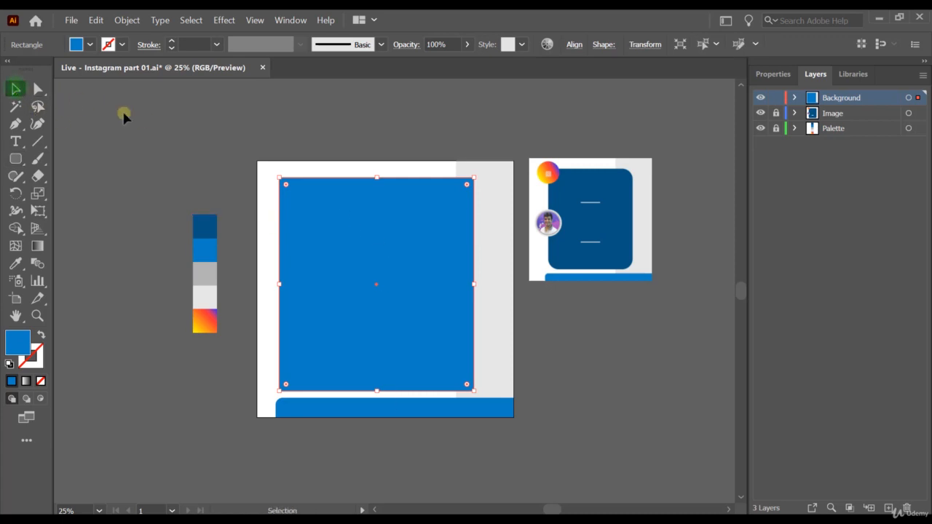
pyautogui.moveTo(467, 188); pyautogui.dragTo(445, 202)
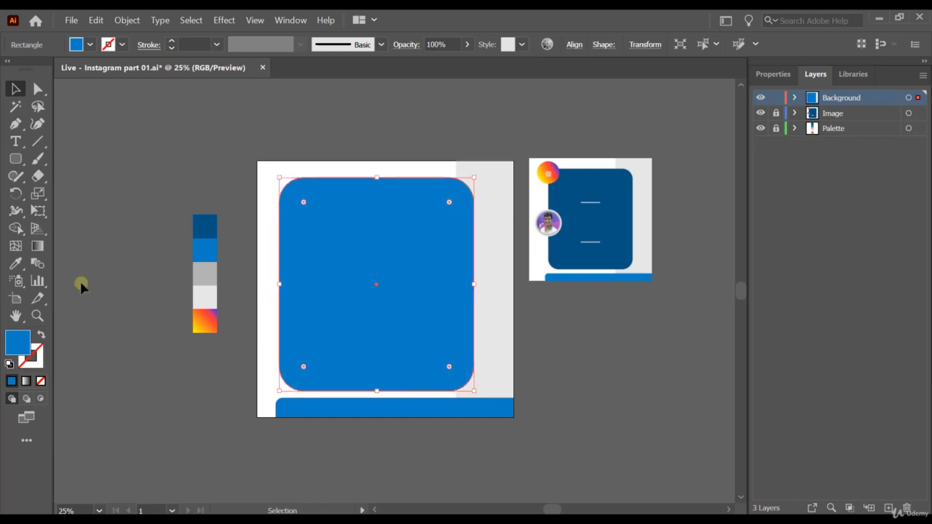
# Step: Fill the large rounded panel with the palette's dark blue
pyautogui.click(15, 264)
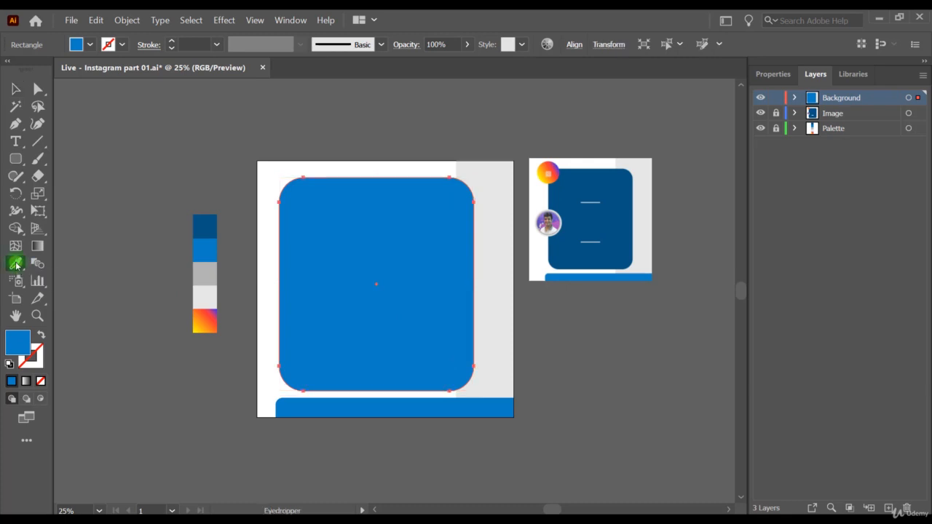
pyautogui.click(207, 218)
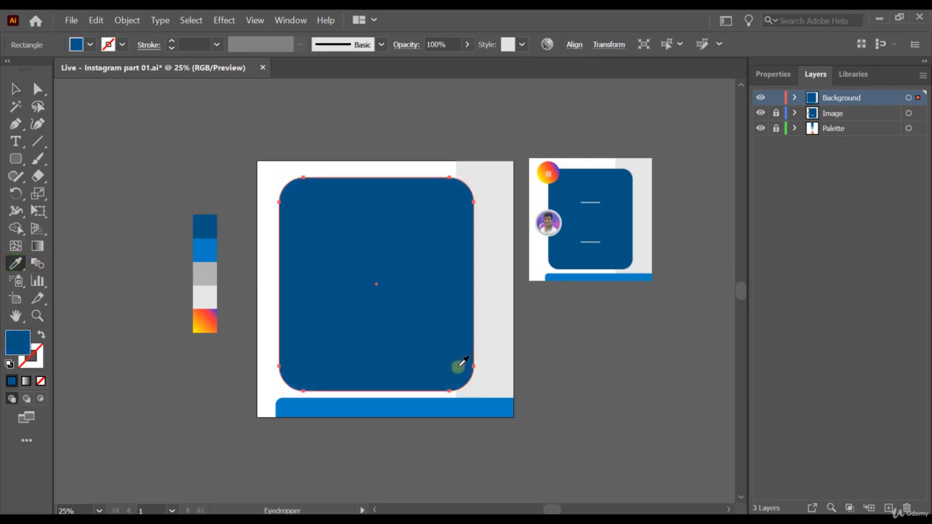
pyautogui.click(14, 89)
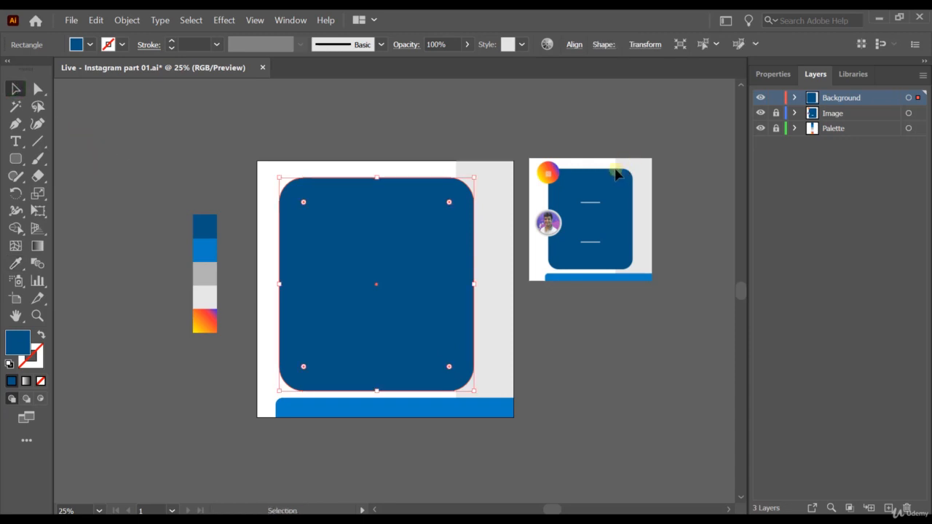
# Step: Center the dark blue panel horizontally and vertically on the artboard
pyautogui.moveTo(326, 272); pyautogui.dragTo(339, 280)
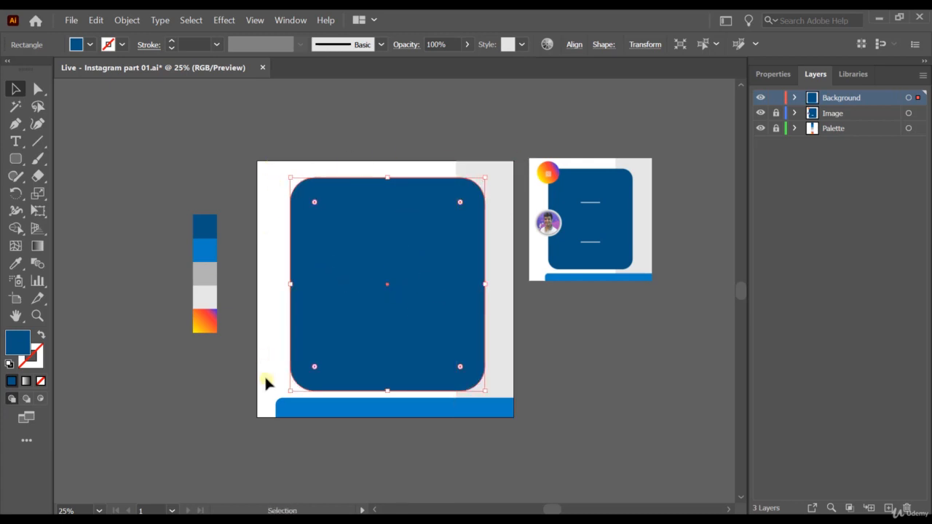
pyautogui.click(574, 43)
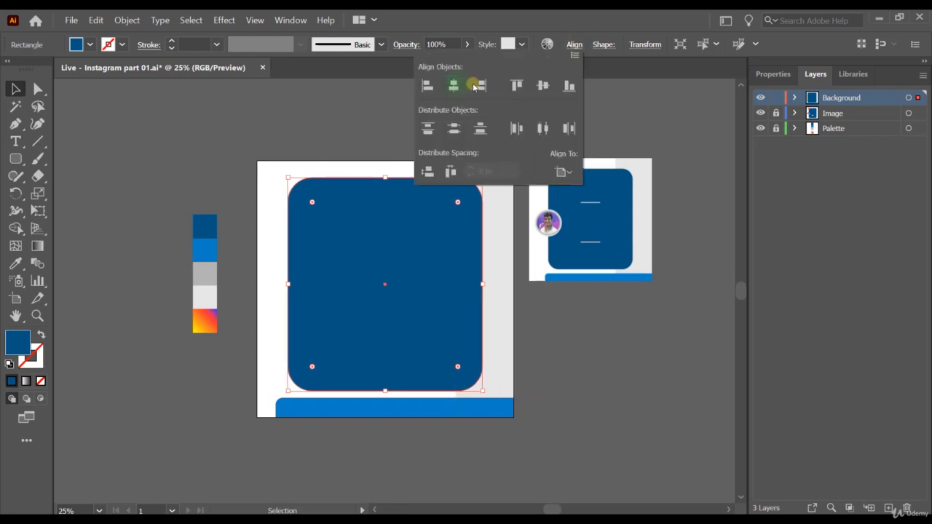
pyautogui.click(542, 85)
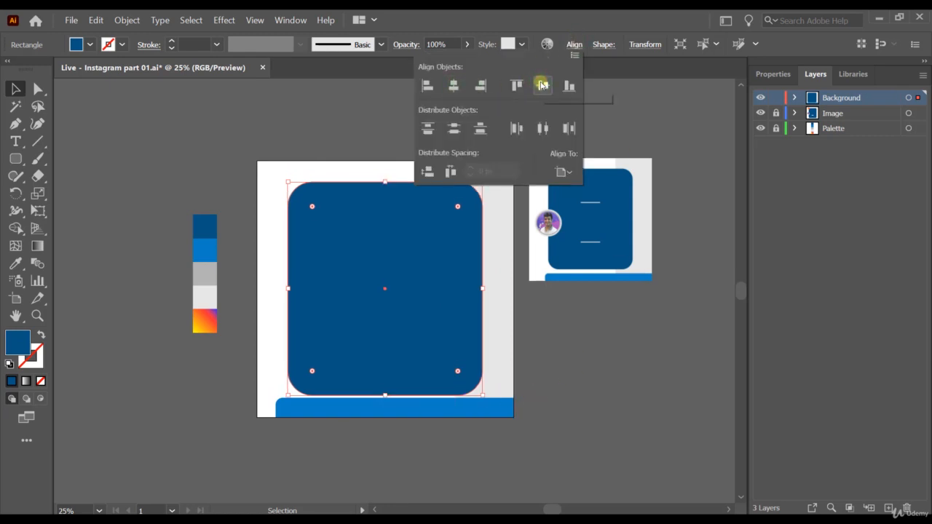
pyautogui.click(187, 142)
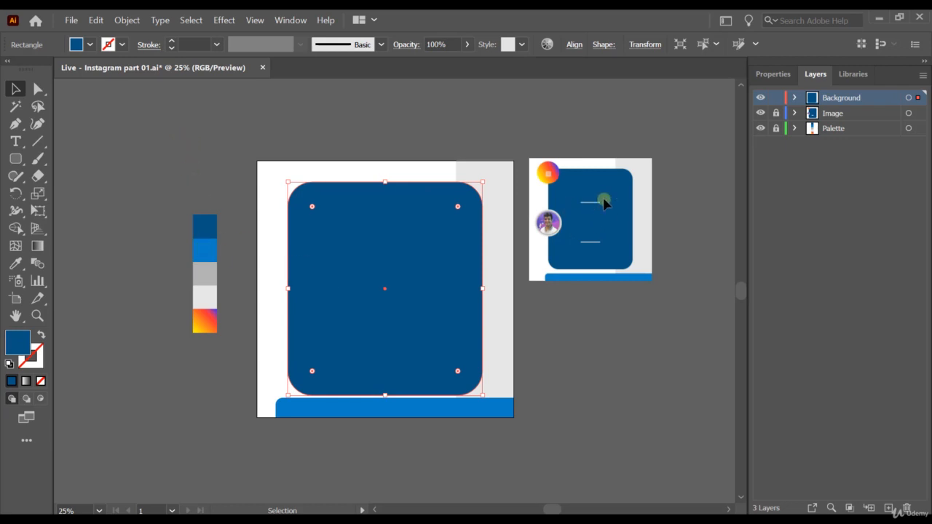
# Step: Draw a horizontal line about 329 px long across the upper middle of the dark blue panel
pyautogui.click(37, 140)
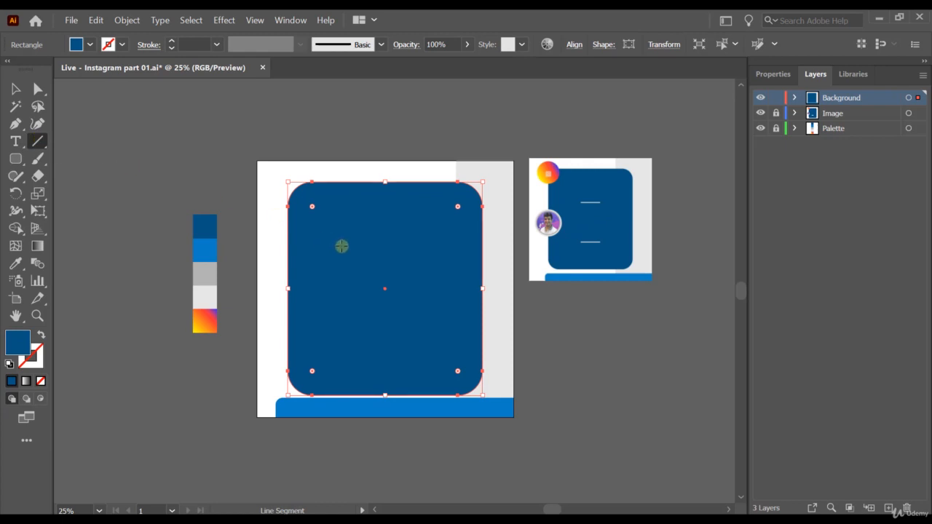
pyautogui.moveTo(350, 250); pyautogui.dragTo(428, 250)
pyautogui.moveTo(385, 290); pyautogui.dragTo(382, 356)
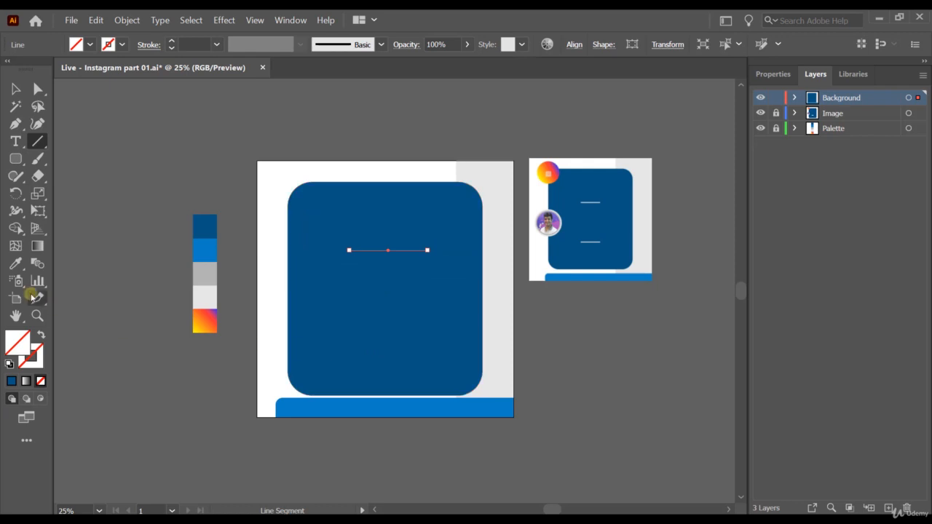
# Step: Give the line a 12 pt stroke in the palette's light grey
pyautogui.click(12, 264)
pyautogui.click(207, 295)
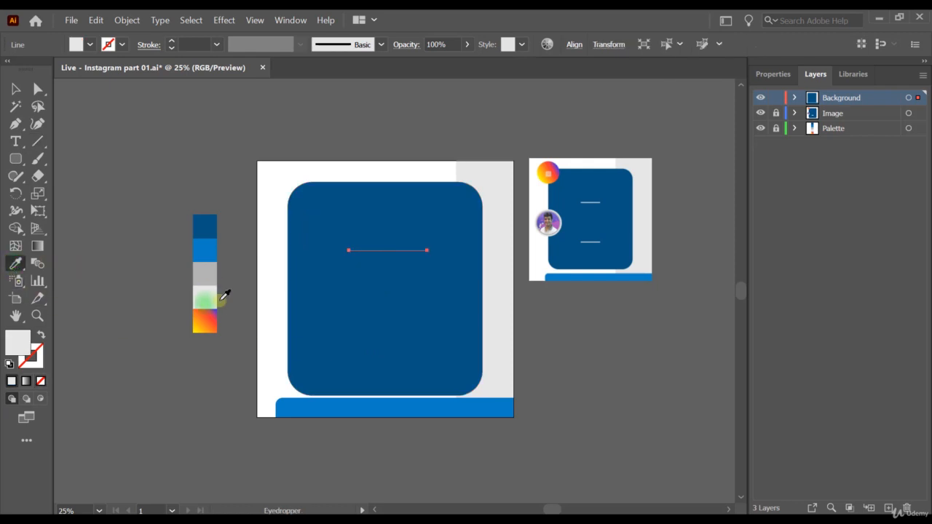
pyautogui.click(771, 74)
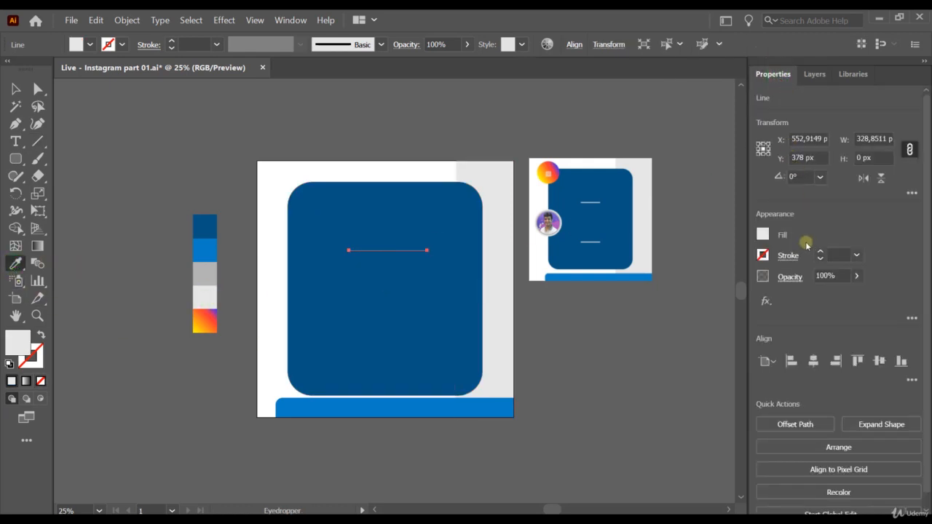
pyautogui.click(822, 252)
pyautogui.click(821, 253)
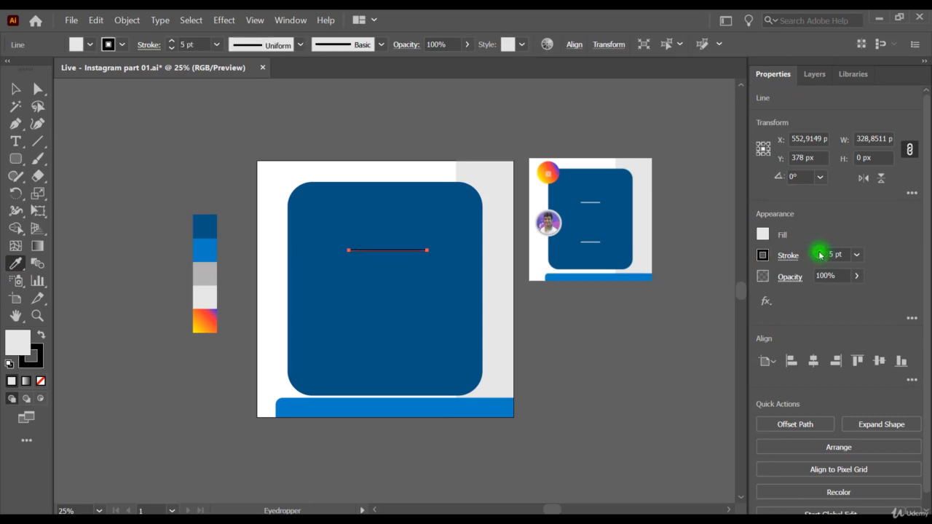
pyautogui.click(820, 250)
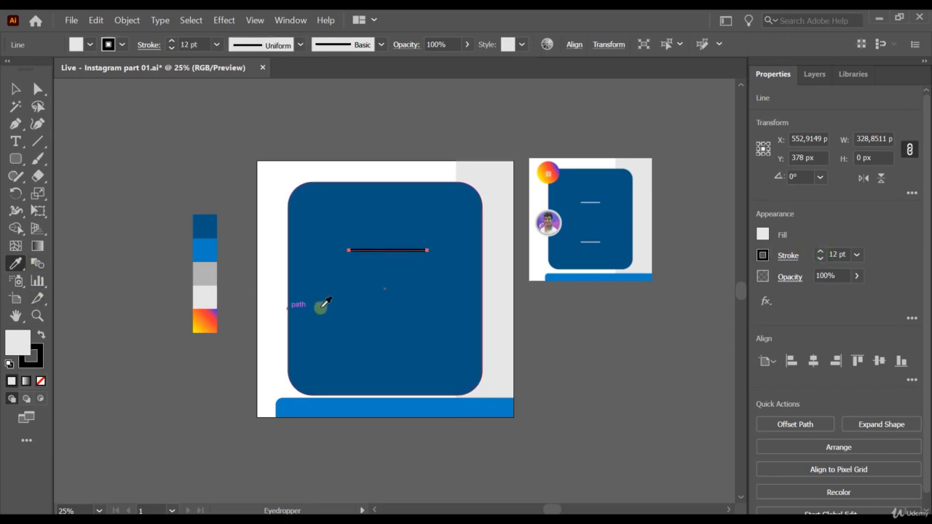
pyautogui.click(41, 337)
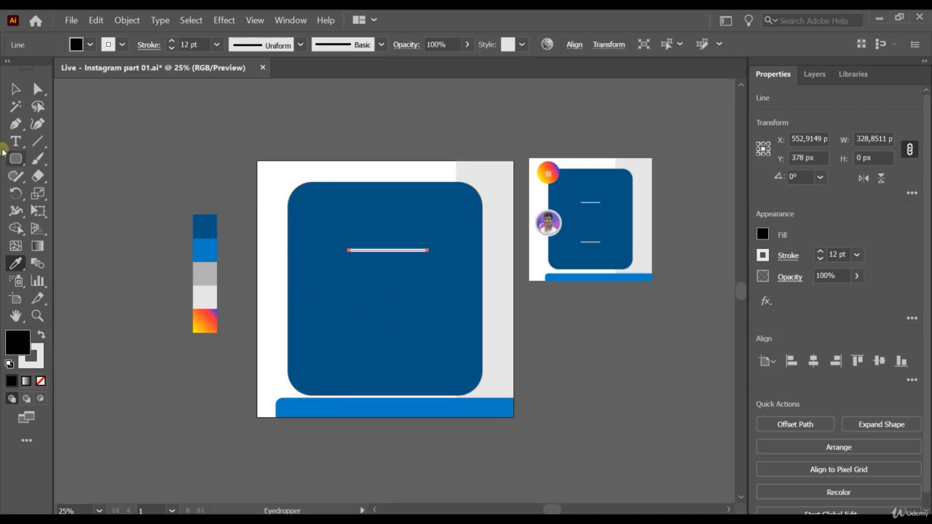
# Step: Remove the line's fill and make its stroke white
pyautogui.click(15, 86)
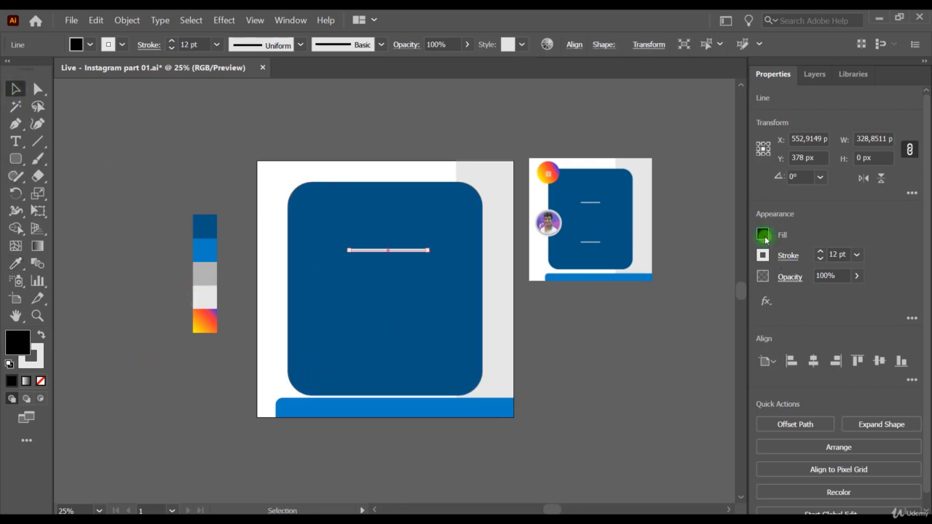
pyautogui.click(763, 235)
pyautogui.click(604, 286)
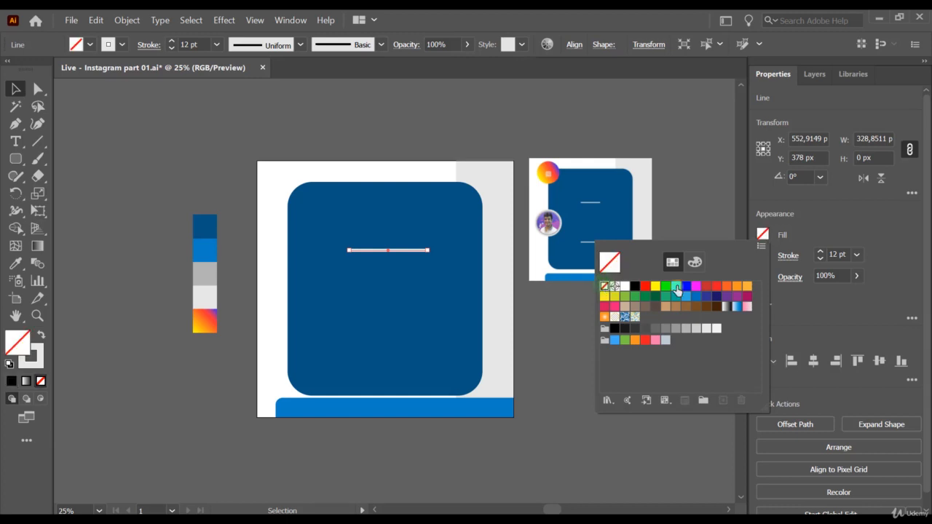
pyautogui.click(849, 223)
pyautogui.click(763, 255)
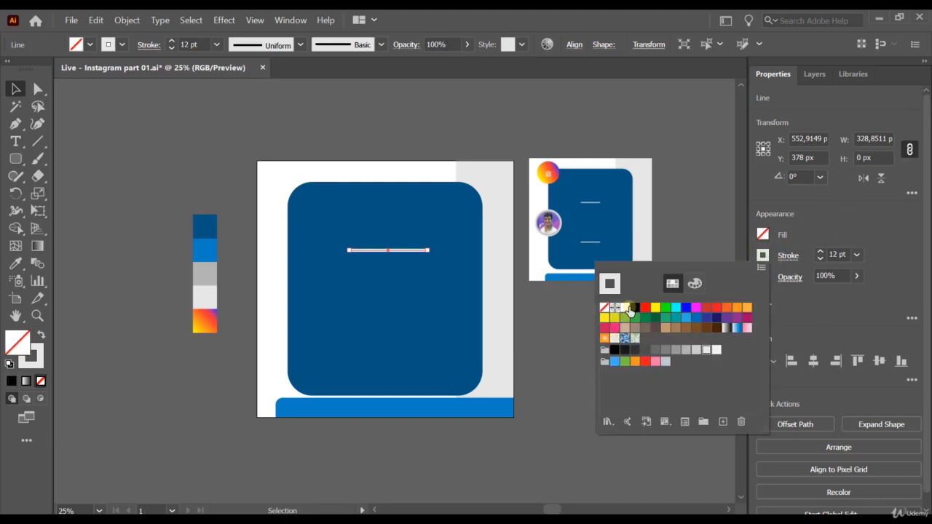
pyautogui.click(627, 308)
pyautogui.click(832, 229)
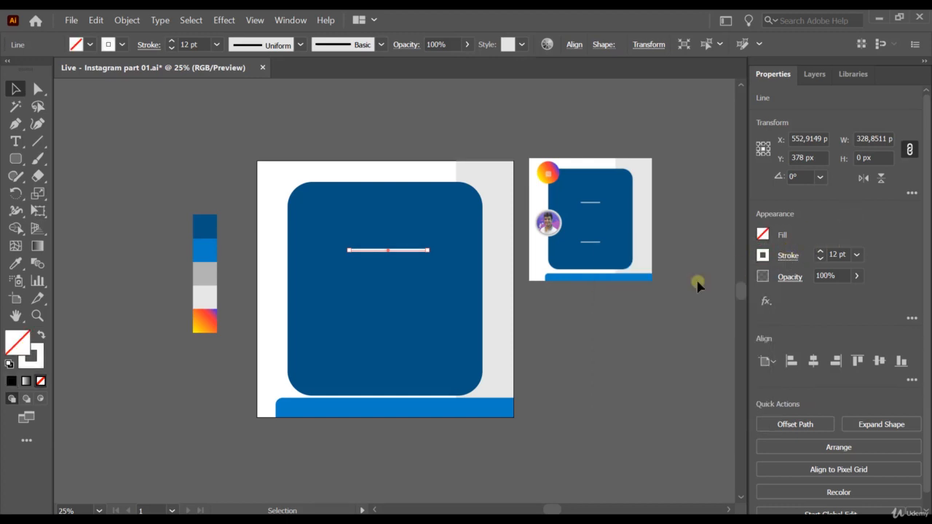
pyautogui.click(557, 325)
# Step: Copy the white line straight down about 376 px into the lower part of the panel
pyautogui.click(380, 256)
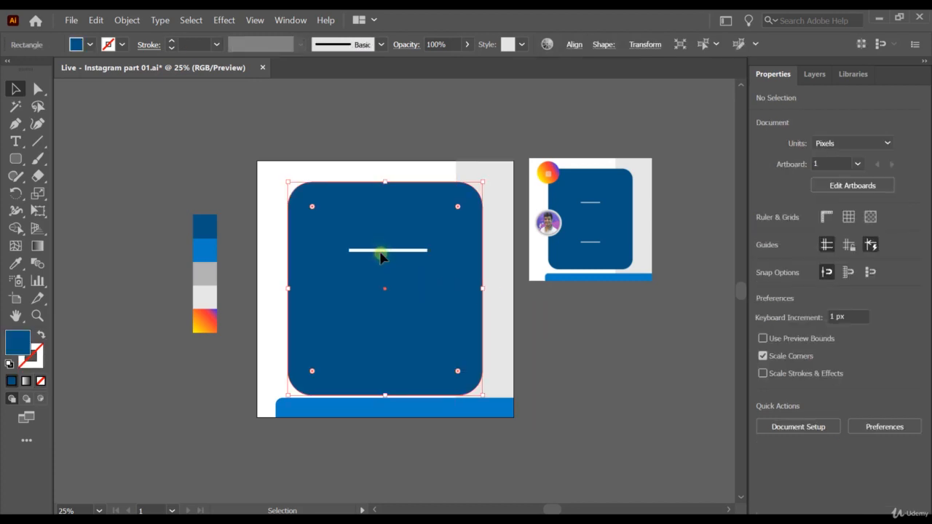
pyautogui.click(379, 255)
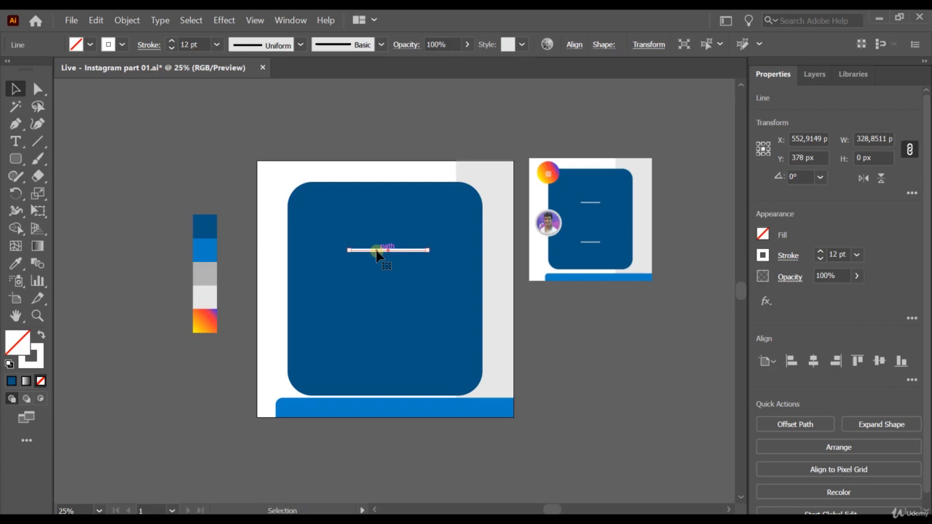
pyautogui.moveTo(377, 253); pyautogui.dragTo(368, 342)
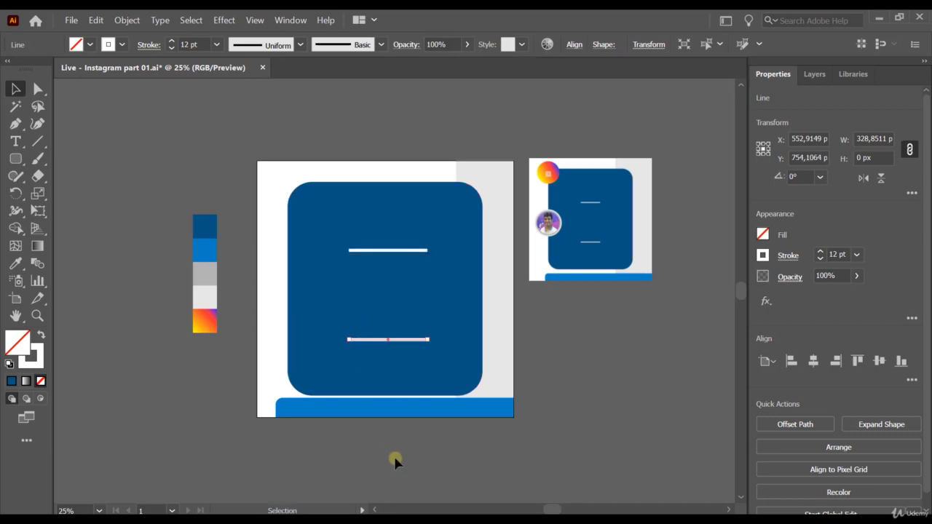
pyautogui.click(14, 87)
pyautogui.click(146, 131)
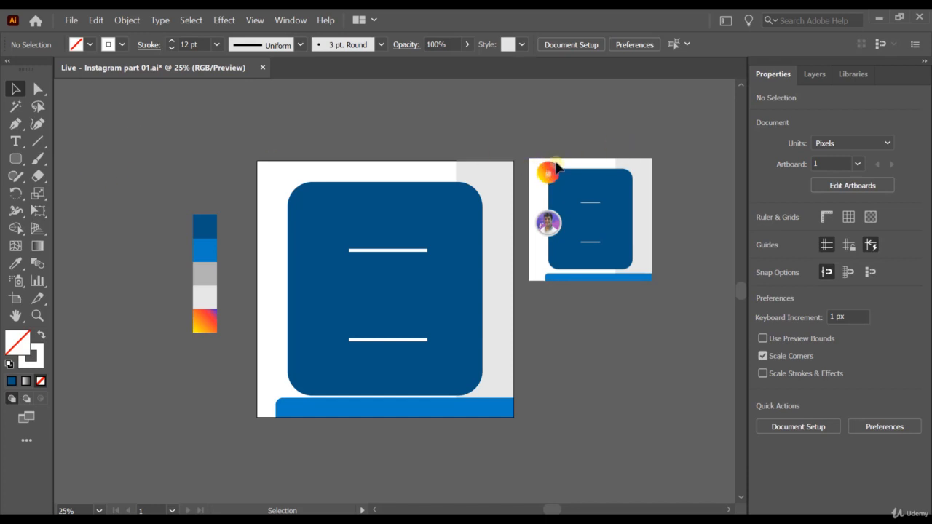
# Step: Draw a circle about 245 px across over the panel's top-left corner and fill it with the palette's yellow-to-purple gradient
pyautogui.click(15, 158)
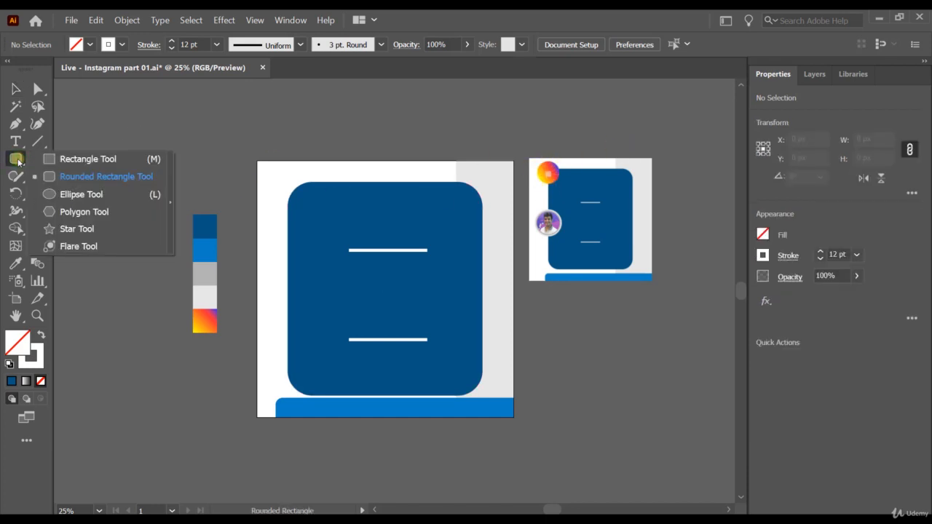
pyautogui.click(79, 195)
pyautogui.moveTo(268, 175); pyautogui.dragTo(326, 227)
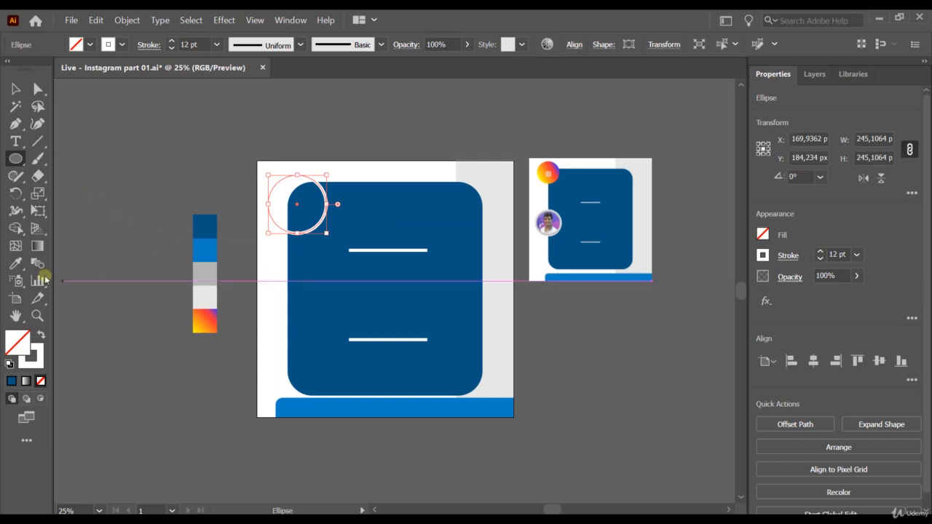
pyautogui.click(15, 263)
pyautogui.click(205, 319)
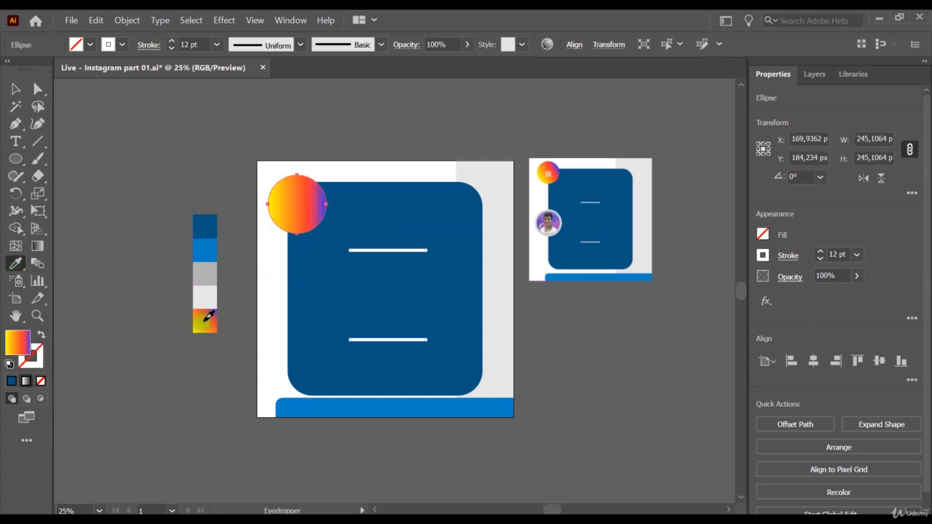
# Step: Move the gradient circle up and left to about X 130 px, Y 155 px at the panel's corner
pyautogui.click(15, 89)
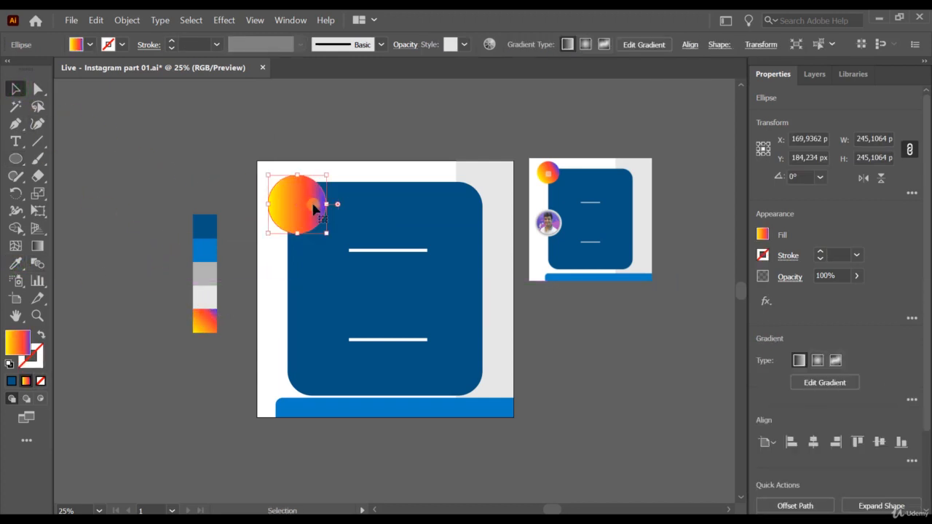
pyautogui.moveTo(313, 205); pyautogui.dragTo(288, 194)
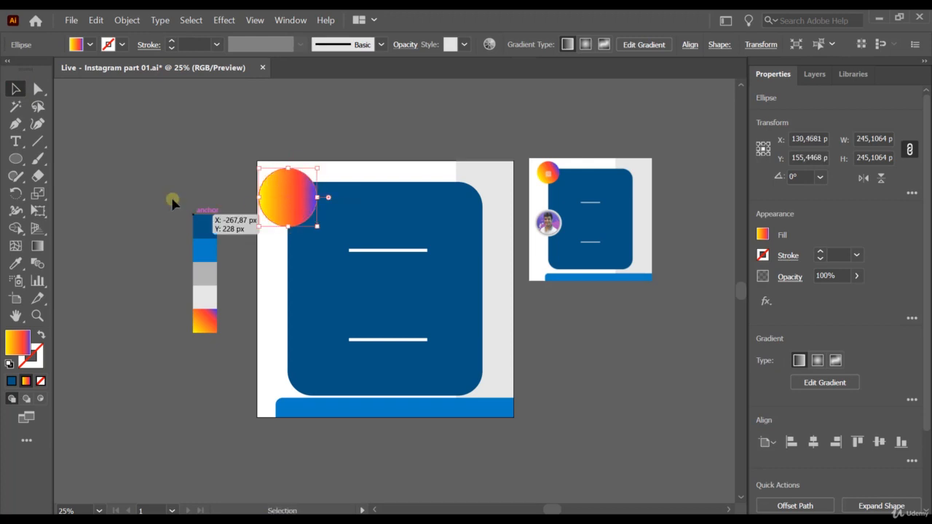
pyautogui.click(147, 162)
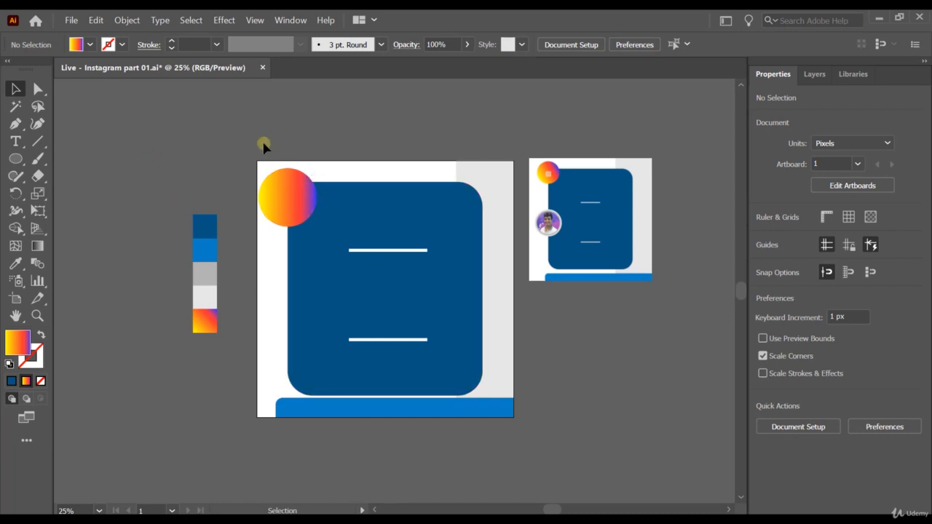
# Step: Scale the gradient circle and the dark blue panel down together from their top-left corner to about 893 × 907 px
pyautogui.click(305, 217)
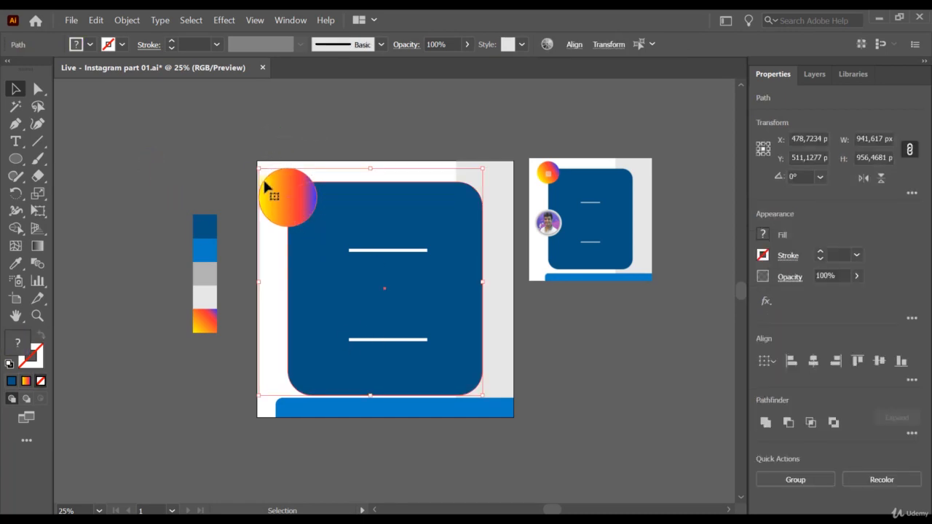
pyautogui.moveTo(259, 169); pyautogui.dragTo(269, 181)
pyautogui.click(150, 169)
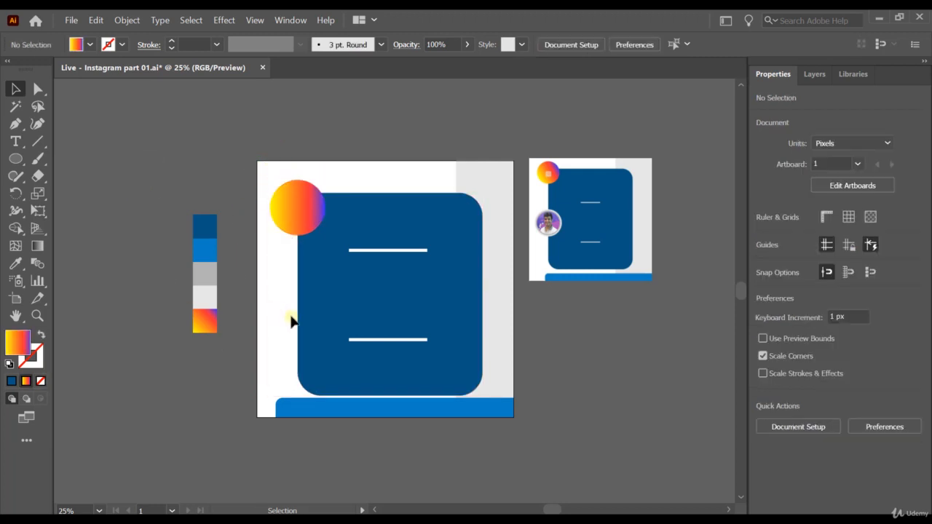
pyautogui.moveTo(358, 315); pyautogui.dragTo(350, 294)
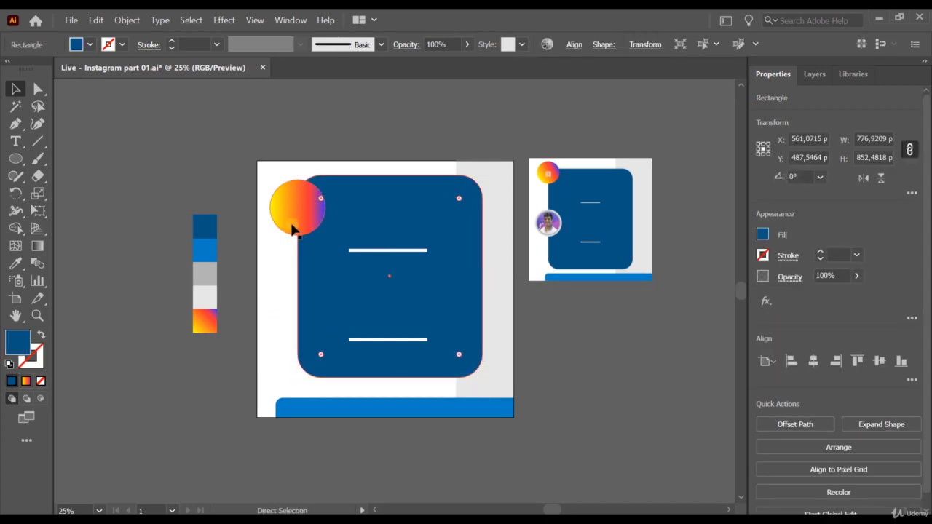
pyautogui.hotkey('ctrl', 'z')
pyautogui.click(204, 149)
# Step: Move the panel, the gradient circle and both white lines together straight up by about 58 px
pyautogui.moveTo(270, 136); pyautogui.dragTo(327, 313)
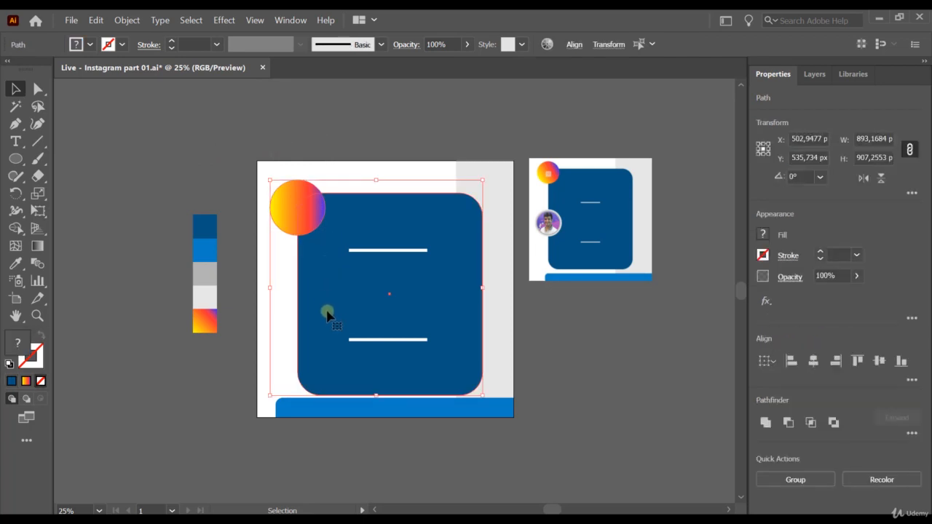
pyautogui.moveTo(271, 122); pyautogui.dragTo(420, 354)
pyautogui.moveTo(359, 312)
pyautogui.mouseDown()
pyautogui.moveTo(354, 293)
pyautogui.moveTo(355, 302)
pyautogui.mouseUp()
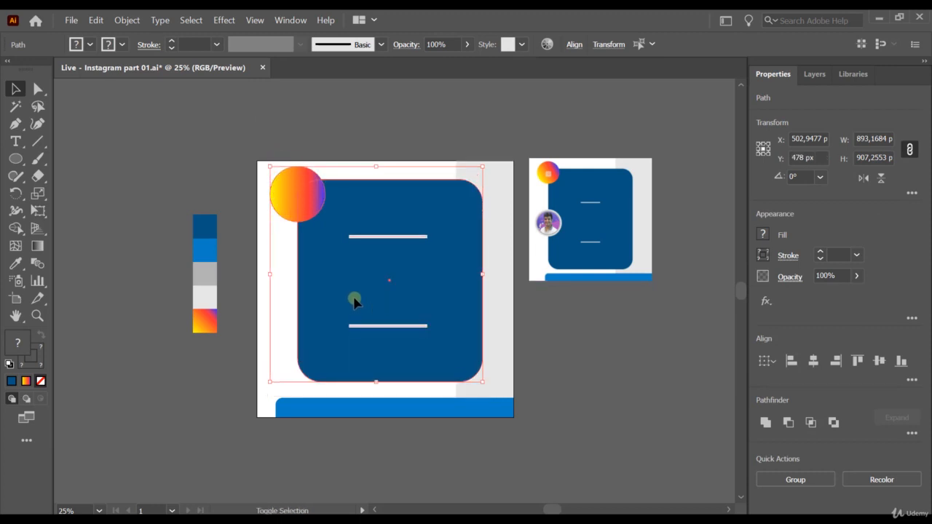
pyautogui.click(88, 179)
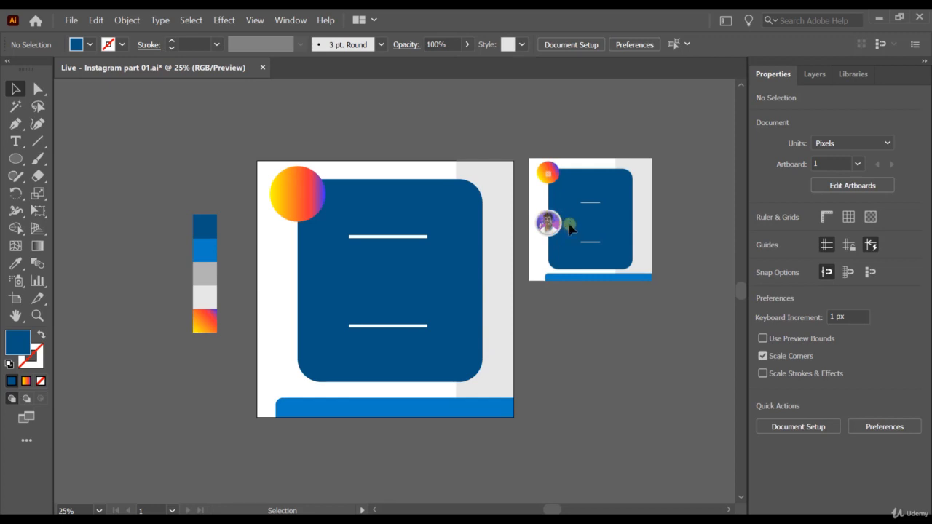
# Step: Duplicate the gradient circle and move the copy straight down along the panel's edge to about Y 506 px
pyautogui.scroll(5, 566, 212)
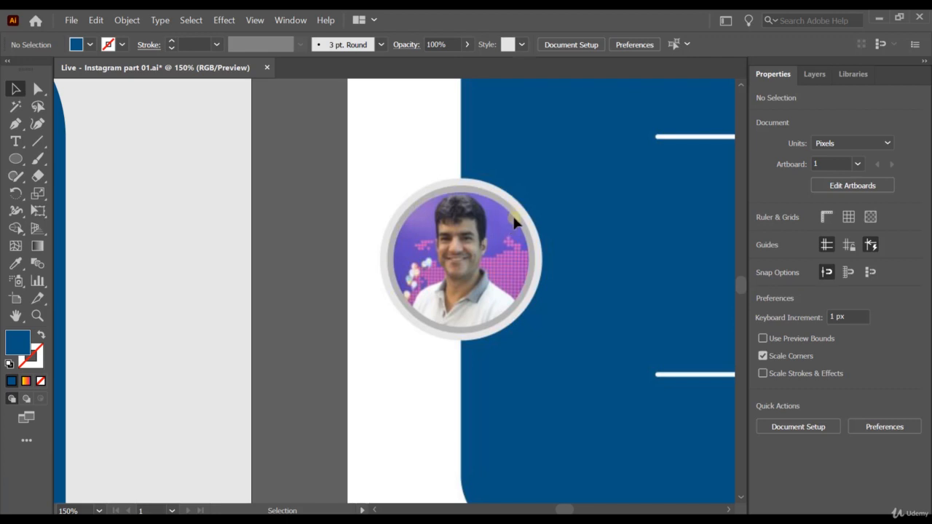
pyautogui.scroll(-4, 348, 267)
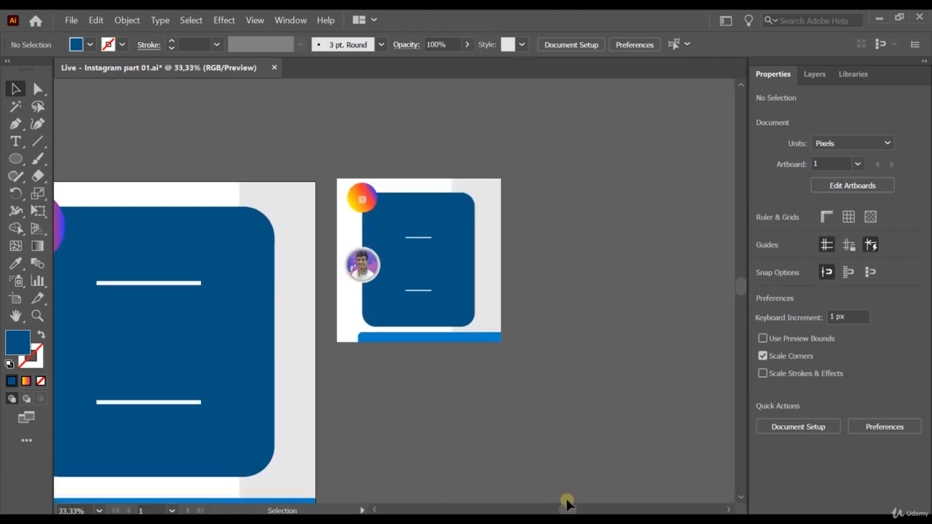
pyautogui.moveTo(566, 502); pyautogui.dragTo(536, 501)
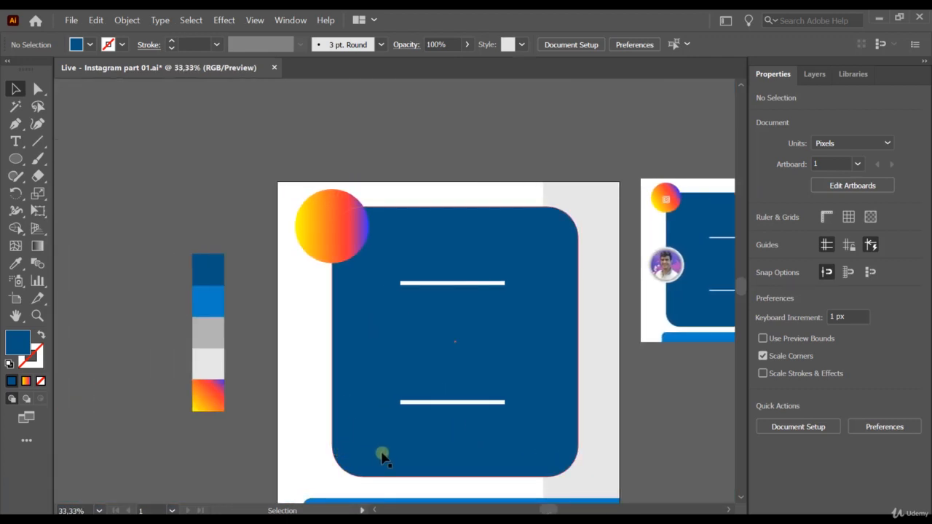
pyautogui.click(326, 232)
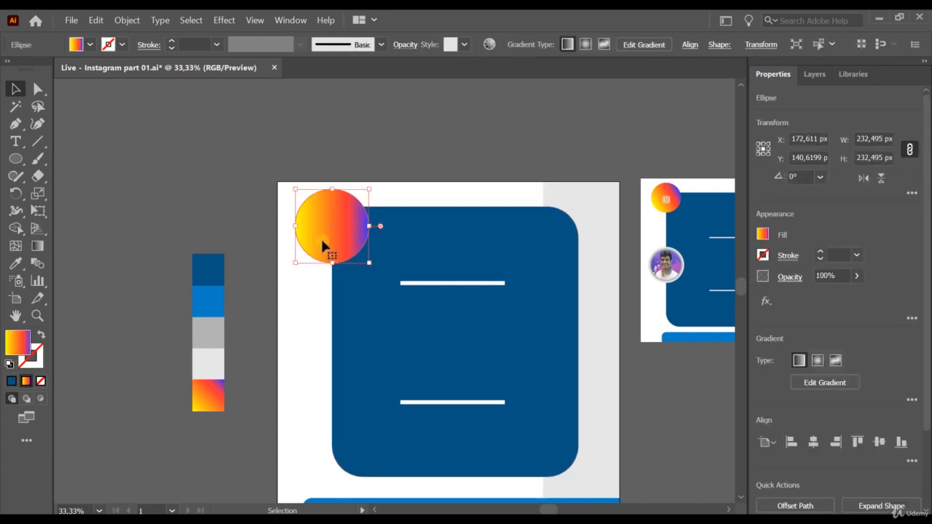
pyautogui.hotkey('ctrl', 'c')
pyautogui.hotkey('ctrl', 'f')
pyautogui.moveTo(322, 225); pyautogui.dragTo(323, 347)
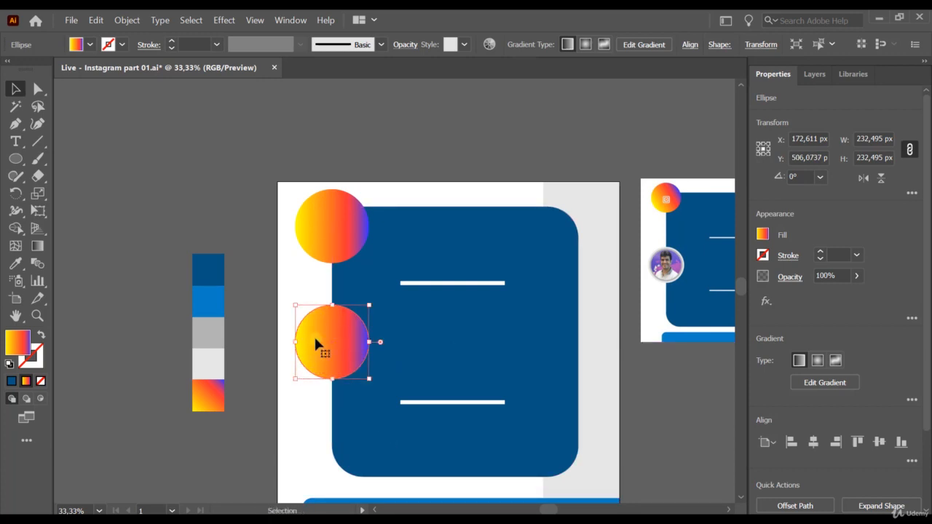
# Step: Duplicate the lower gradient circle in place within the Background layer and scale the front copy down slightly about its centre
pyautogui.click(814, 74)
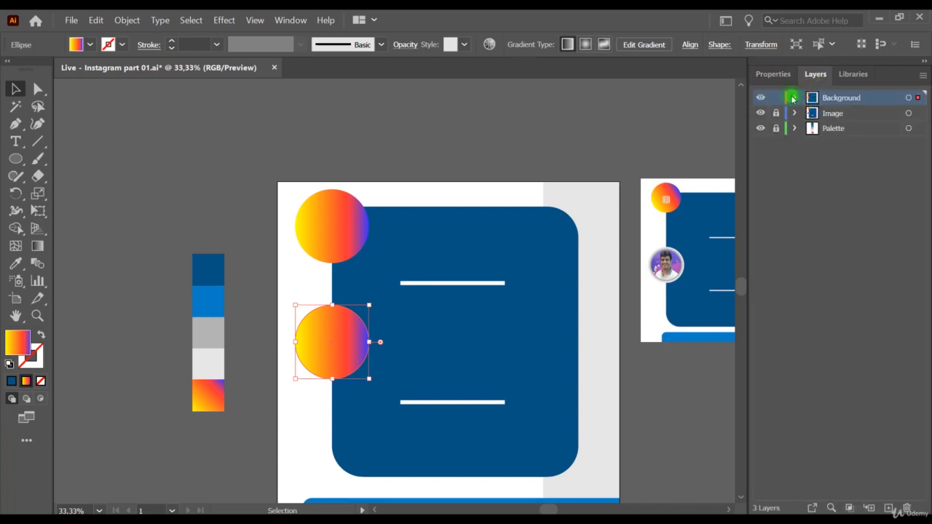
pyautogui.click(794, 97)
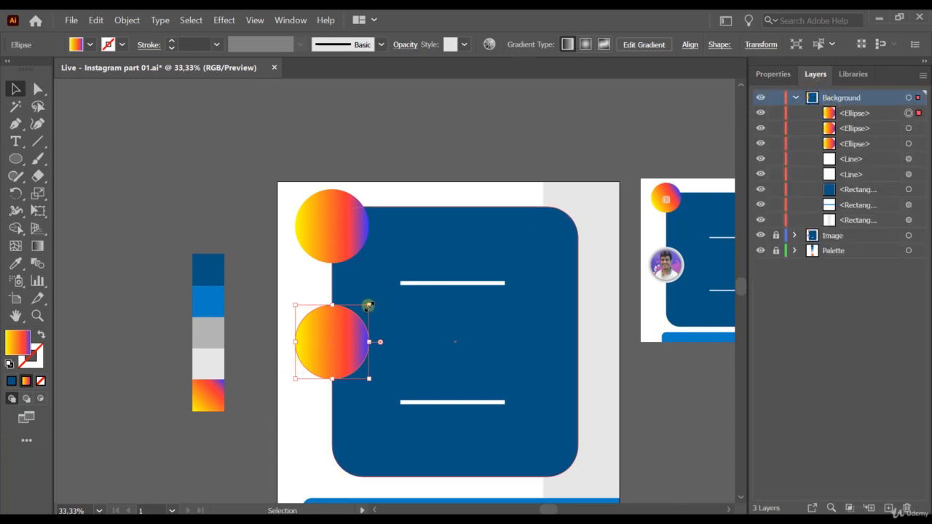
pyautogui.moveTo(368, 305); pyautogui.dragTo(364, 307)
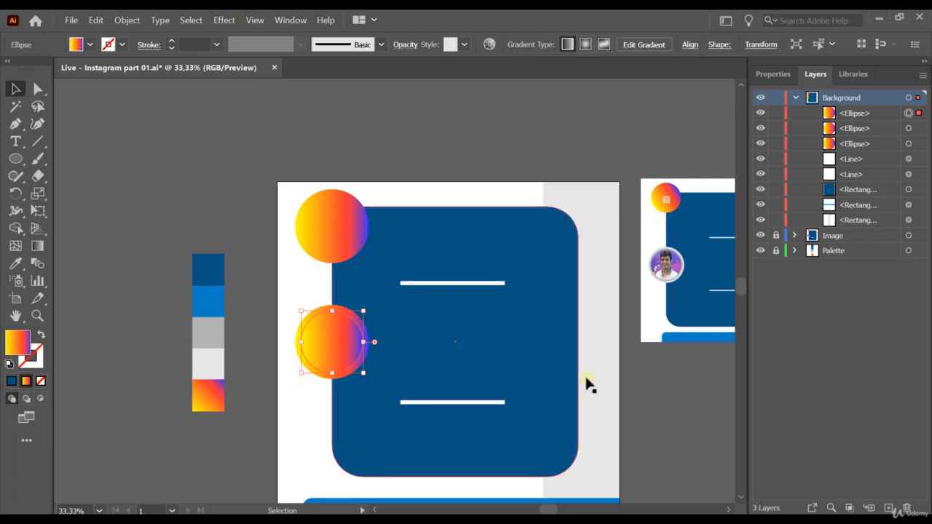
# Step: Fill the larger, back circle of the lower pair with the palette's light gray using the Eyedropper
pyautogui.click(207, 229)
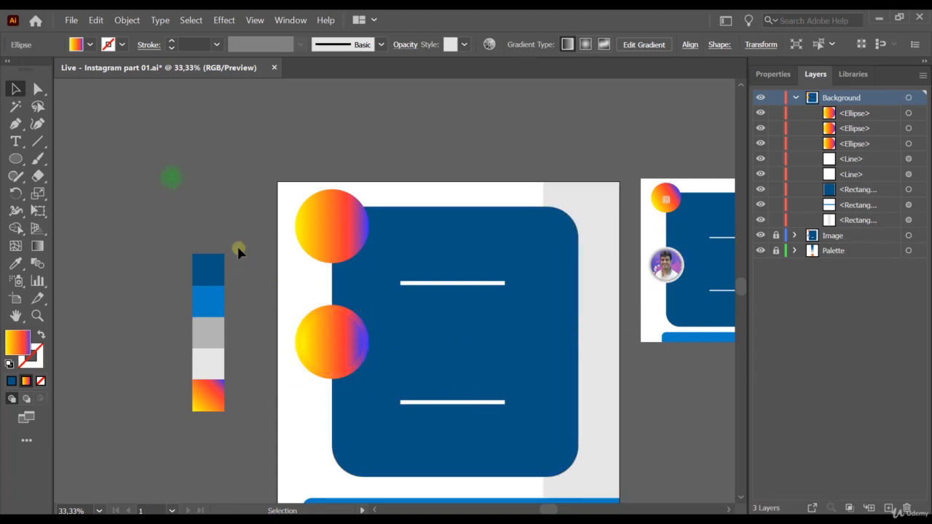
pyautogui.click(298, 325)
pyautogui.click(16, 264)
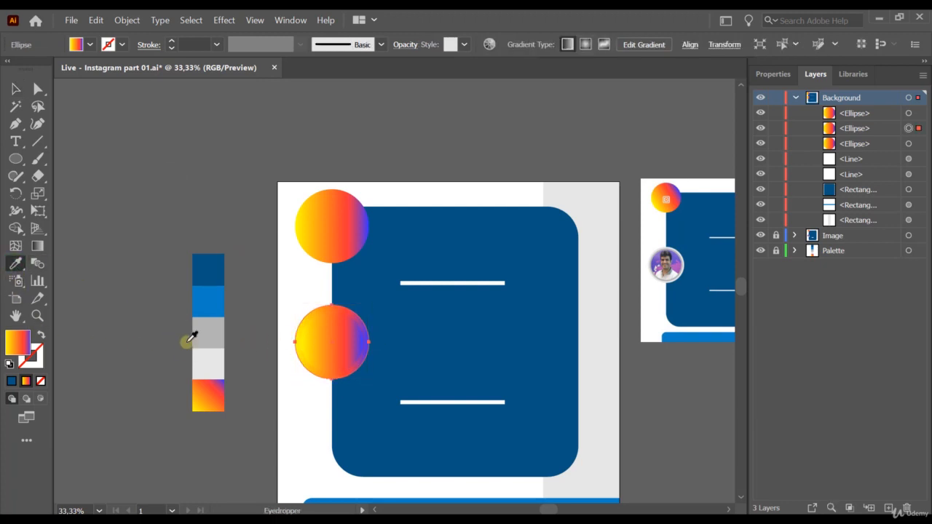
pyautogui.click(208, 366)
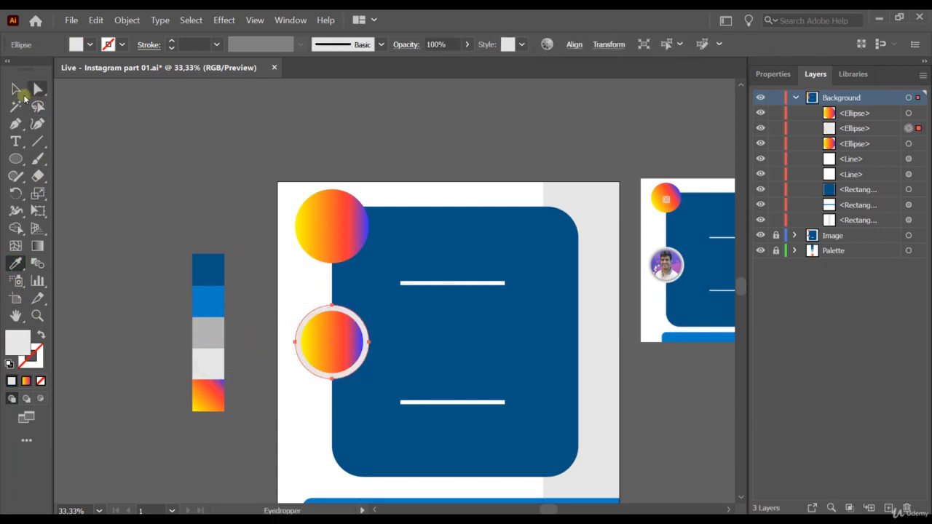
# Step: Fill the smaller, front circle of the lower pair with the palette's medium gray using the Eyedropper and deselect it
pyautogui.click(16, 89)
pyautogui.click(306, 345)
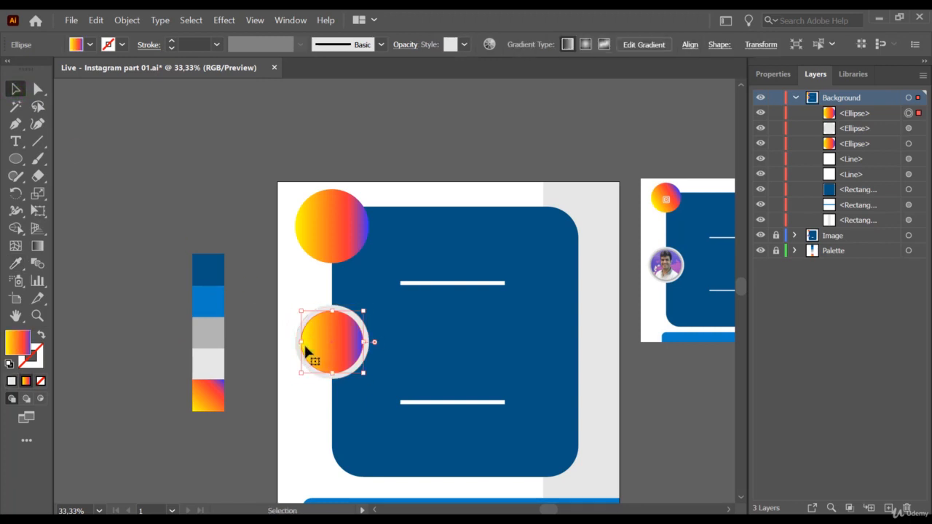
pyautogui.click(16, 263)
pyautogui.click(203, 334)
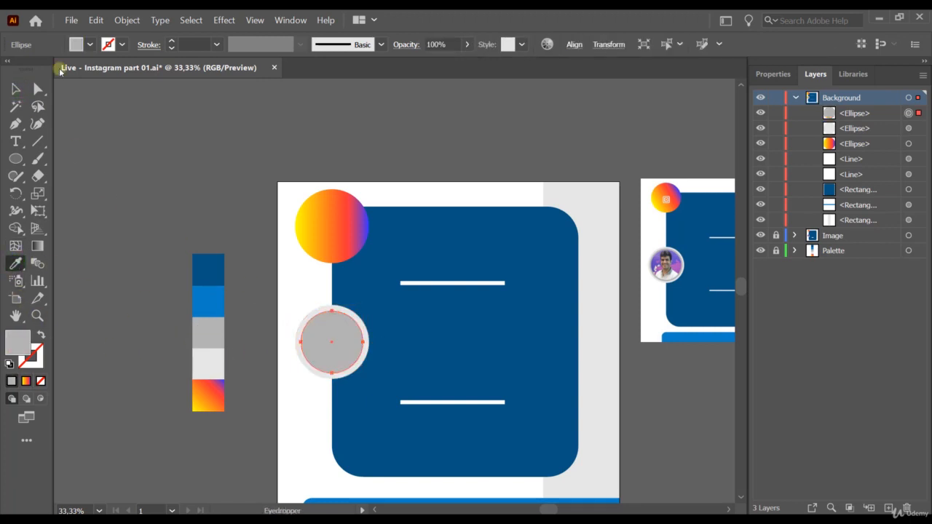
pyautogui.click(16, 89)
pyautogui.click(213, 193)
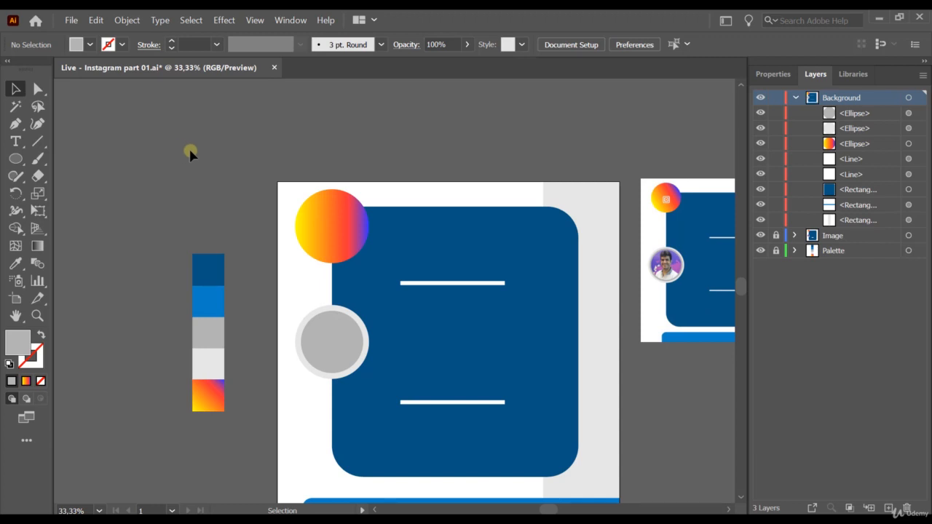
# Step: Place the portrait PNG in the document as an embedded image with Link turned off
pyautogui.click(71, 19)
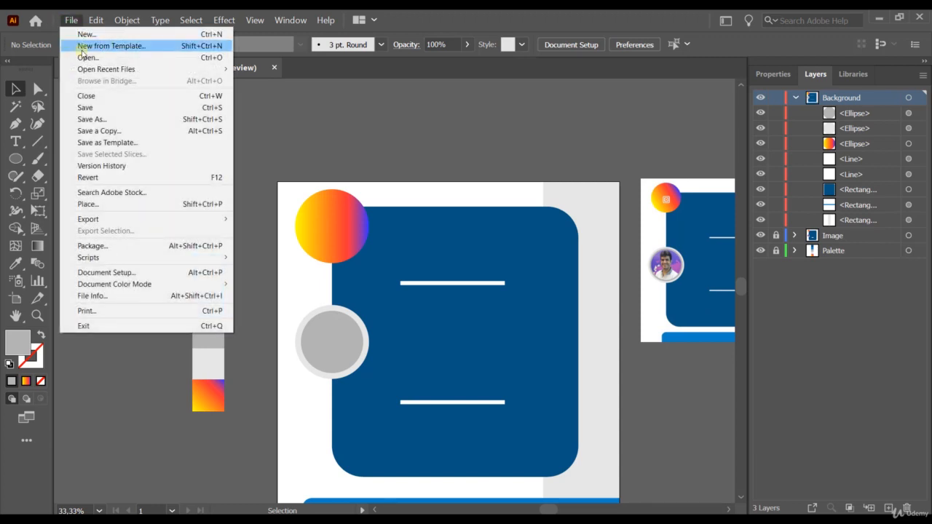
pyautogui.click(125, 206)
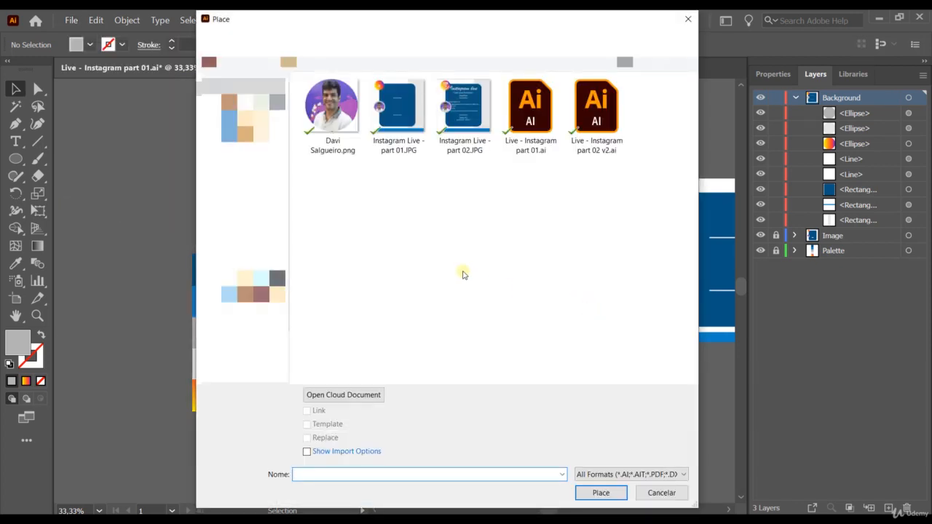
pyautogui.click(338, 151)
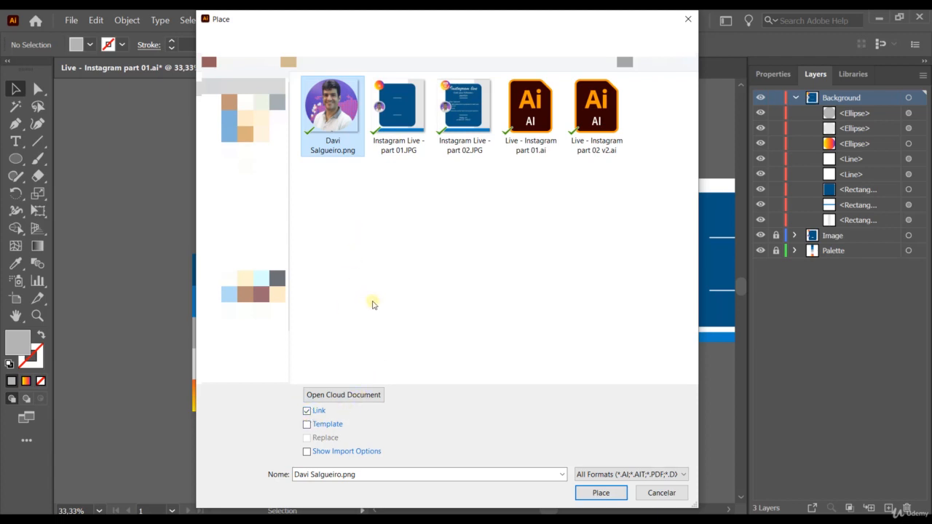
pyautogui.click(306, 412)
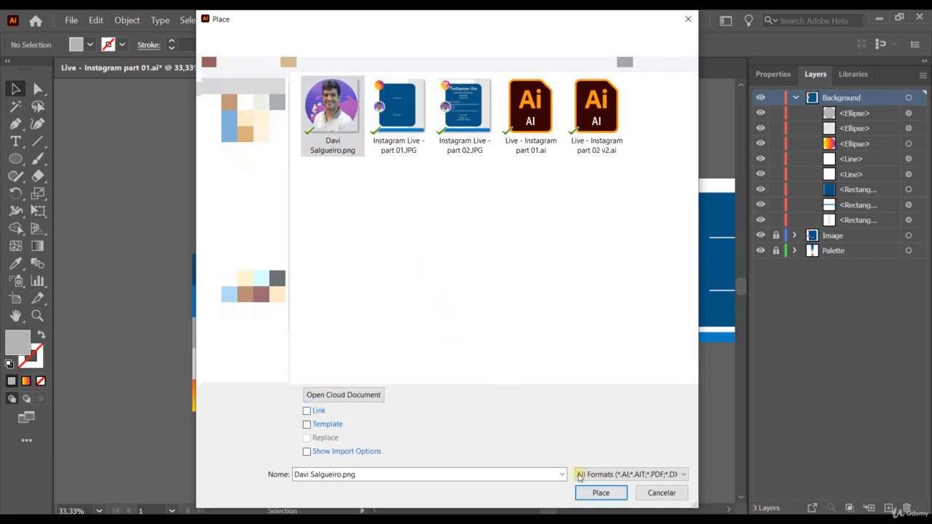
pyautogui.click(600, 495)
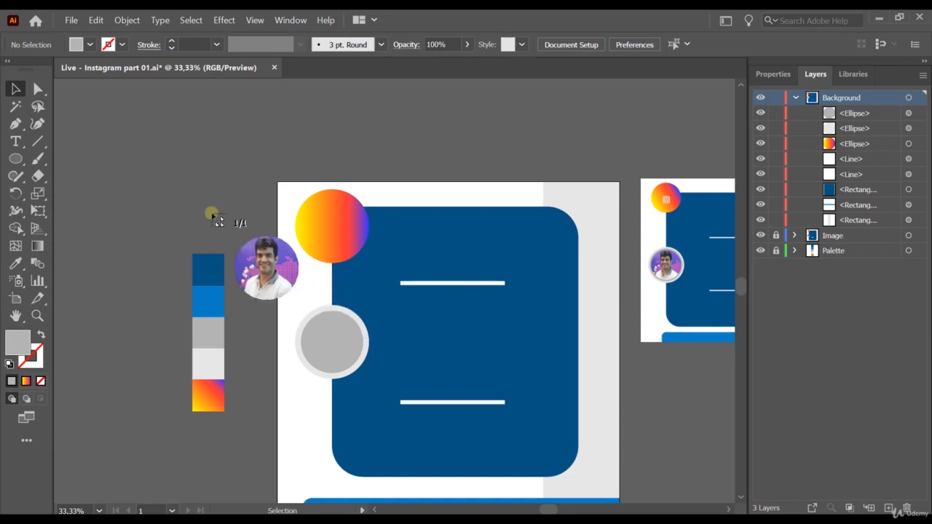
pyautogui.click(218, 165)
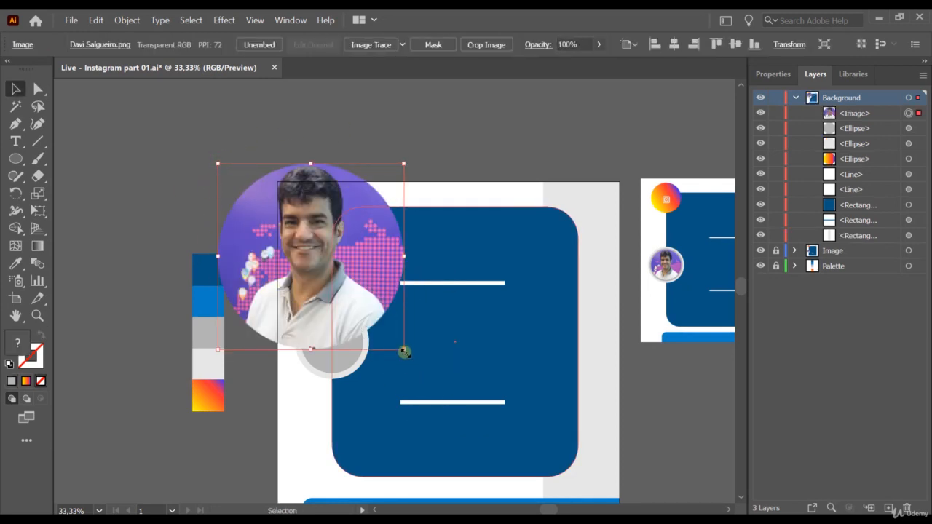
# Step: Scale the portrait down proportionally to slightly larger than the gray circles and position it beside them on the blue panel
pyautogui.moveTo(404, 349); pyautogui.dragTo(362, 309)
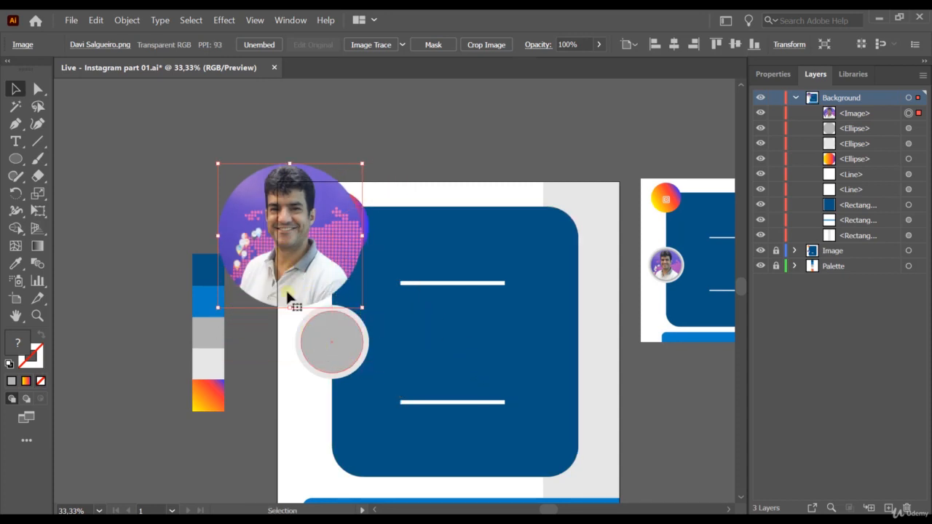
pyautogui.moveTo(251, 225); pyautogui.dragTo(312, 359)
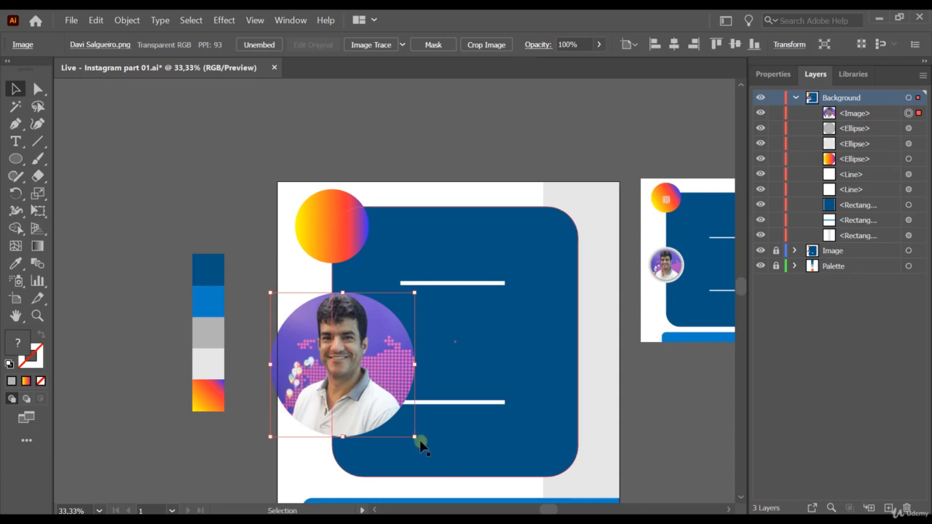
pyautogui.moveTo(414, 435); pyautogui.dragTo(384, 405)
pyautogui.moveTo(321, 364); pyautogui.dragTo(418, 364)
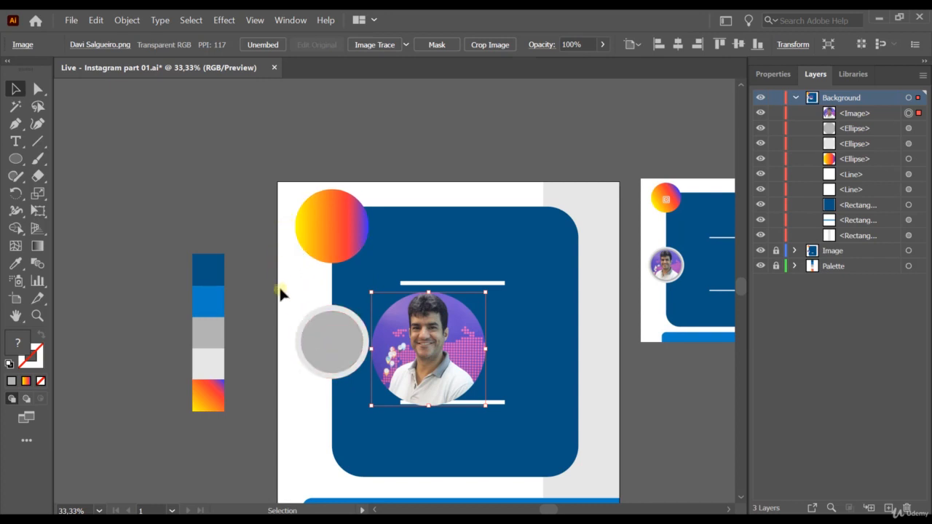
# Step: Enlarge both gray circles together about their centre to nearly the portrait's size
pyautogui.moveTo(279, 285); pyautogui.dragTo(282, 401)
pyautogui.click(330, 326)
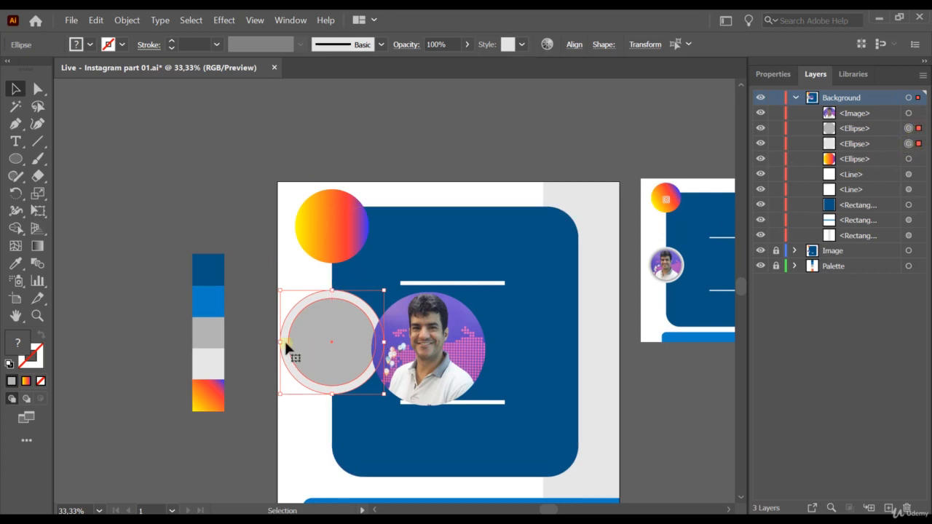
pyautogui.click(234, 217)
# Step: Duplicate the medium gray circle in place and scale the front copy down about its centre
pyautogui.click(336, 332)
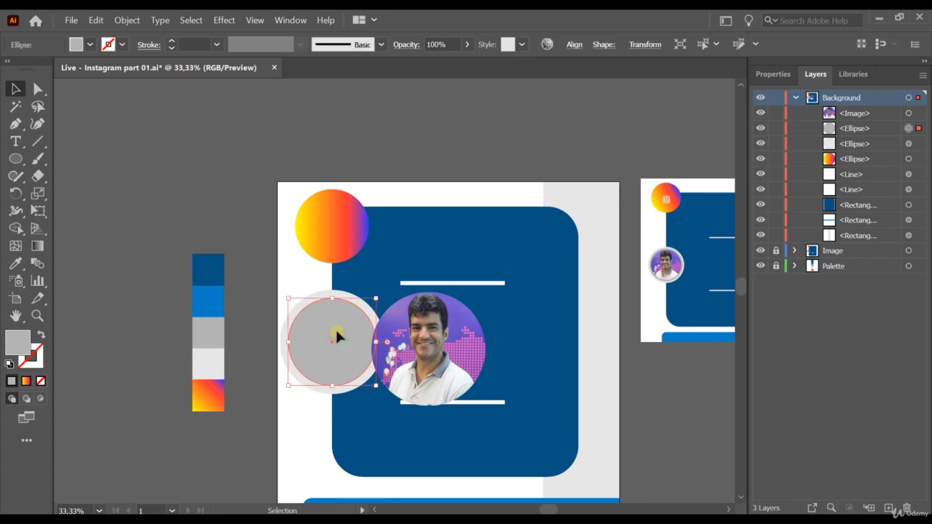
pyautogui.press('a')
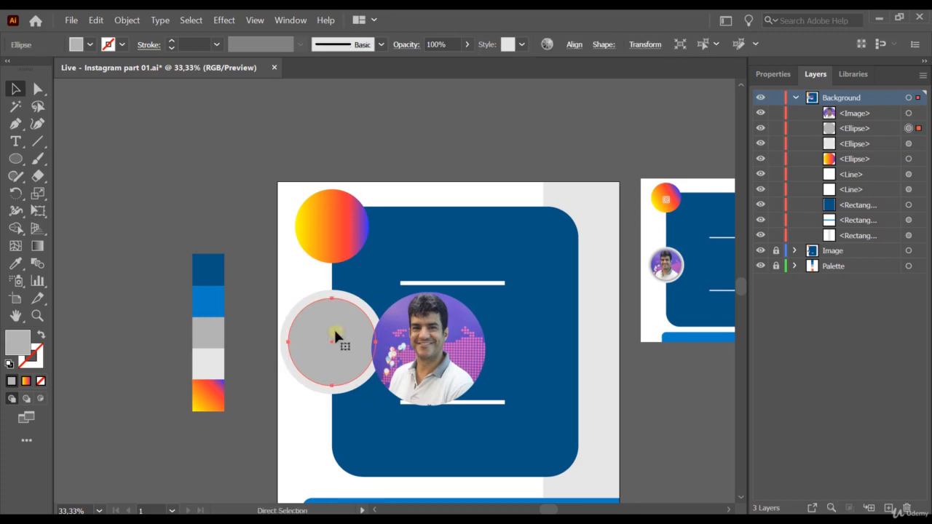
pyautogui.hotkey('ctrl', 'f')
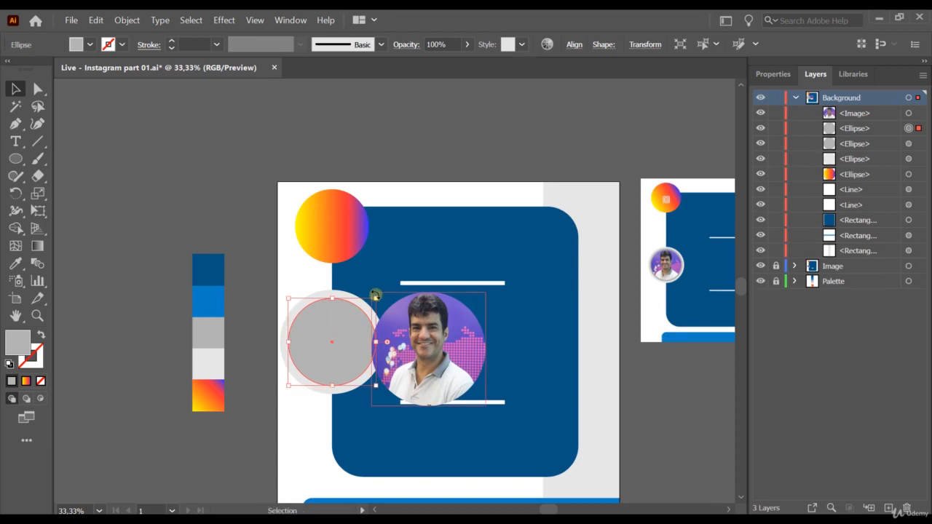
pyautogui.moveTo(376, 298); pyautogui.dragTo(365, 306)
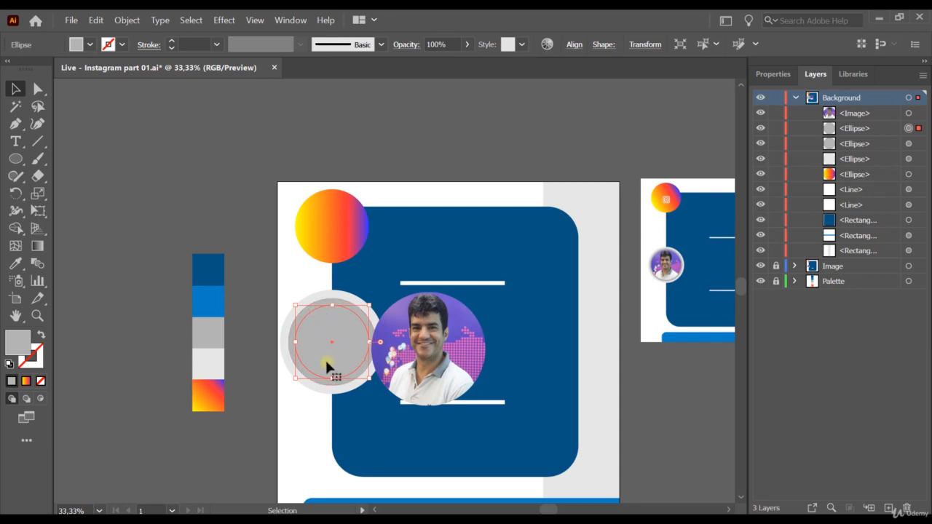
# Step: Move the portrait over the gray circles and stack the smallest gray circle above the image in the Background layer
pyautogui.click(854, 128)
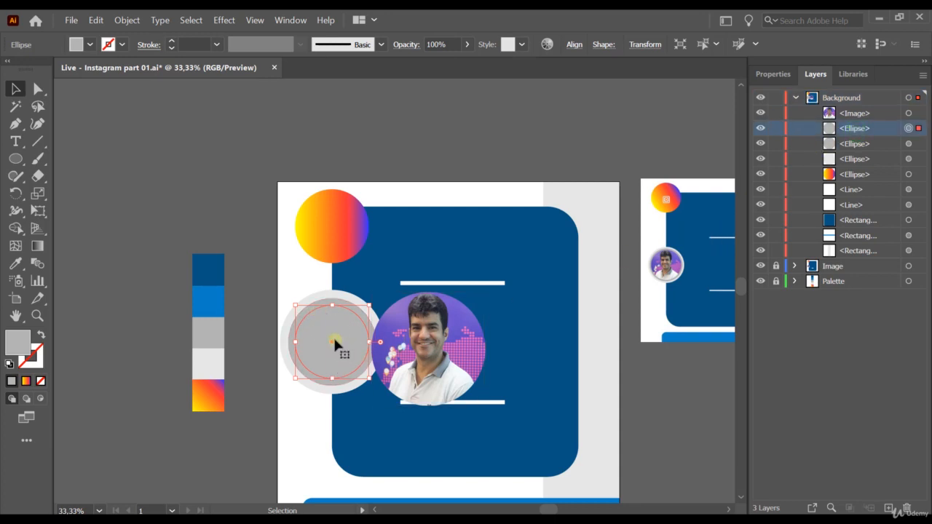
pyautogui.moveTo(461, 346); pyautogui.dragTo(361, 351)
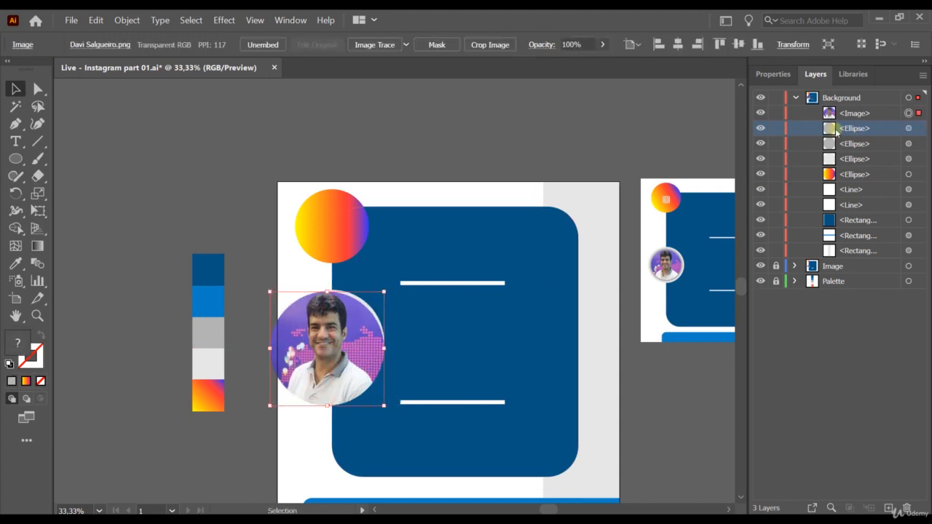
pyautogui.moveTo(835, 131); pyautogui.dragTo(834, 107)
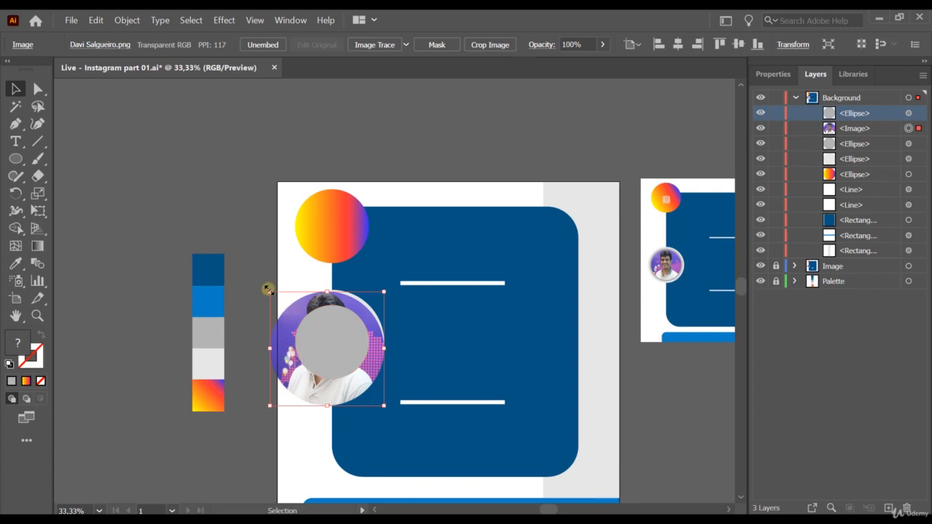
# Step: Shrink the portrait until it is just larger than the smallest gray circle and position it behind that circle
pyautogui.moveTo(268, 290); pyautogui.dragTo(285, 305)
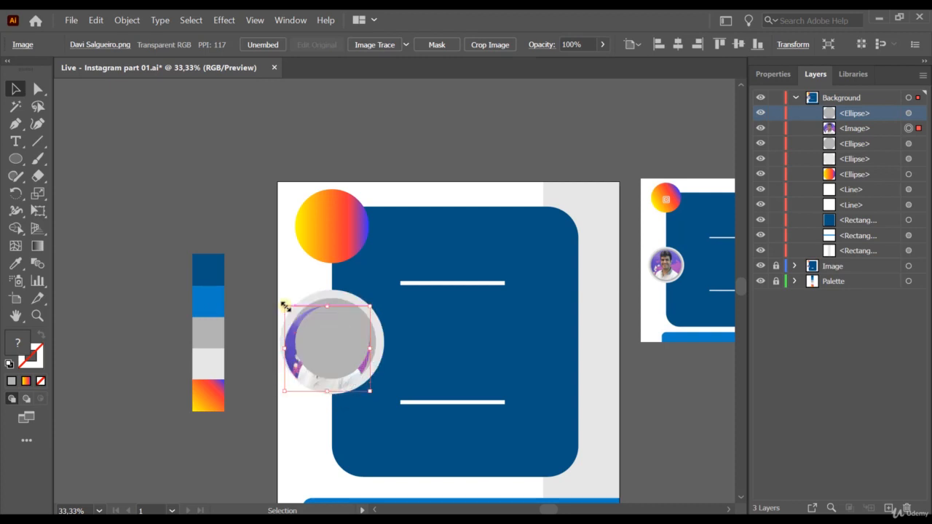
pyautogui.moveTo(314, 384); pyautogui.dragTo(322, 384)
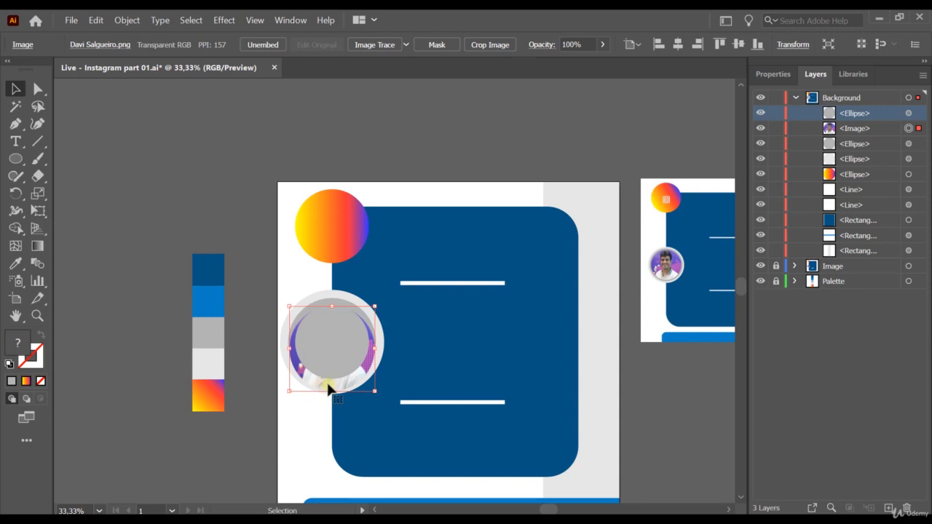
pyautogui.moveTo(374, 391); pyautogui.dragTo(371, 387)
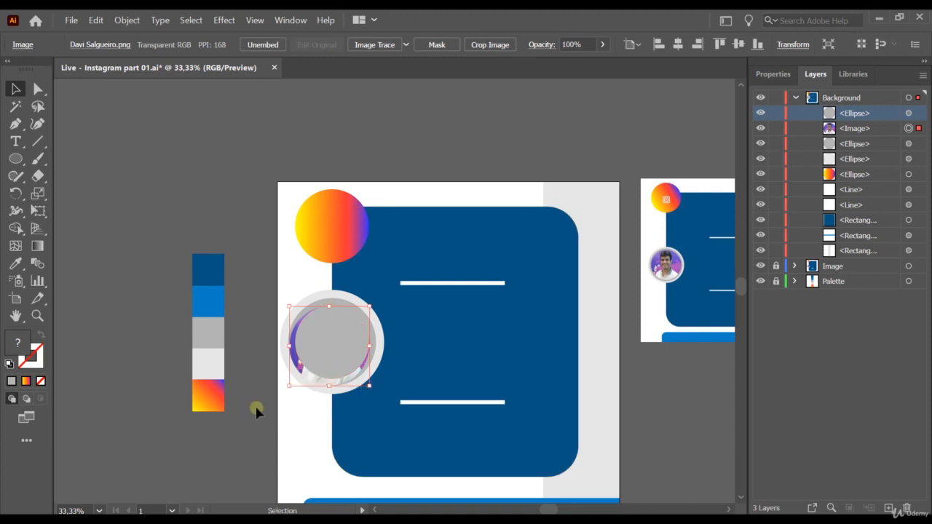
pyautogui.click(262, 424)
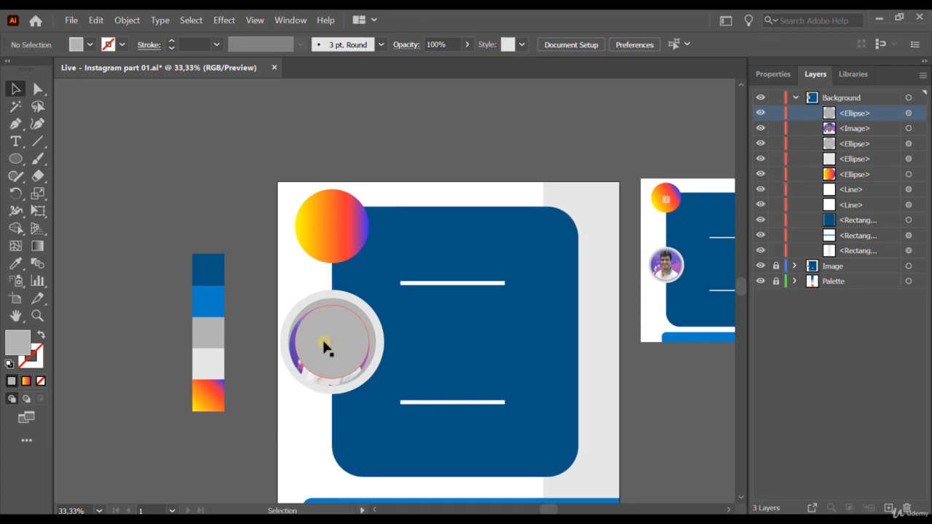
# Step: Make a clipping mask from the smallest gray circle and the portrait image beneath it
pyautogui.click(917, 114)
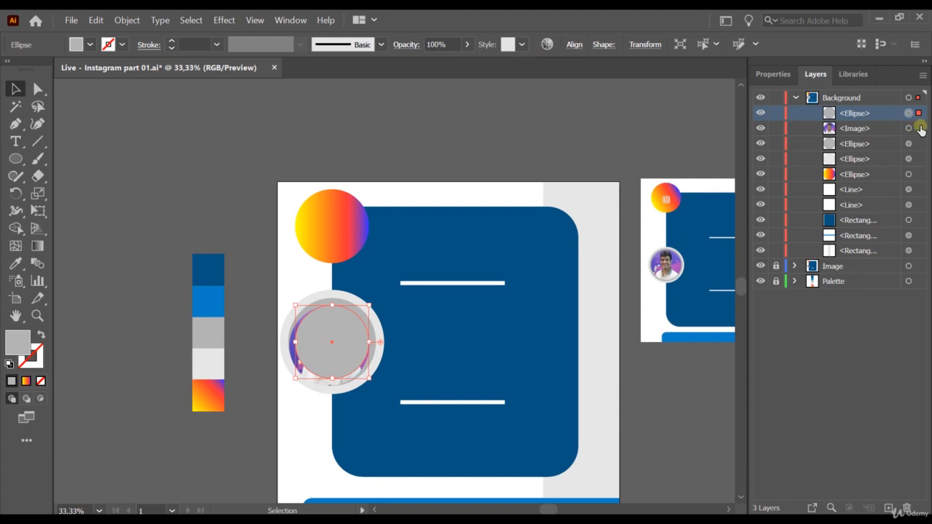
pyautogui.keyDown('shift'); pyautogui.click(918, 128); pyautogui.keyUp('shift')
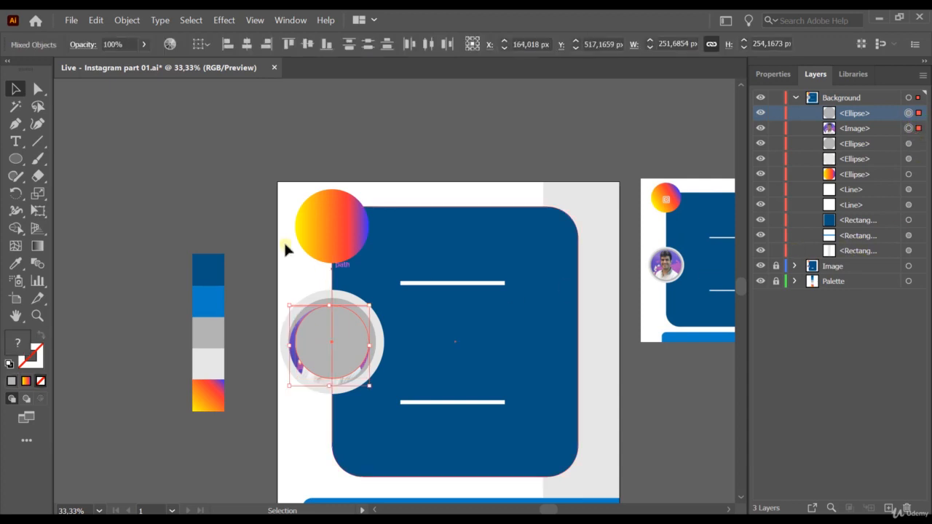
pyautogui.click(128, 20)
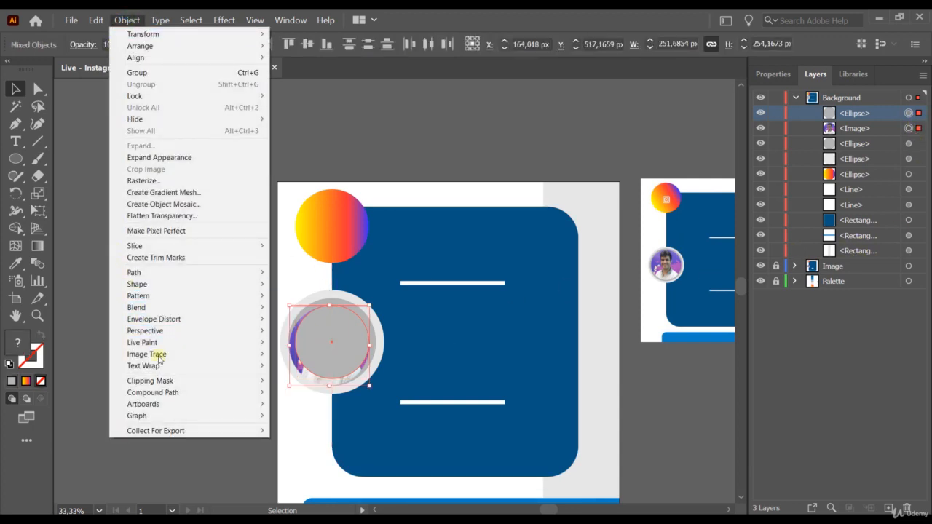
pyautogui.moveTo(218, 380)
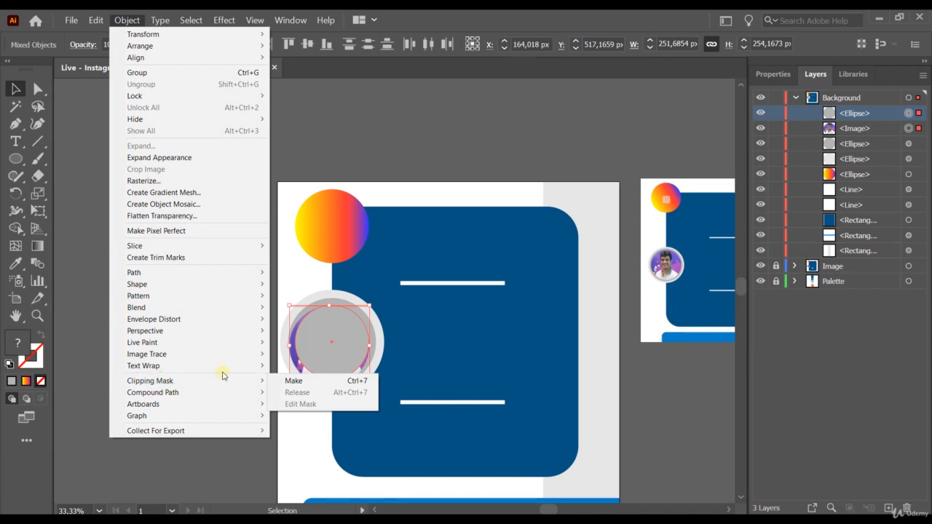
pyautogui.click(295, 380)
pyautogui.click(218, 447)
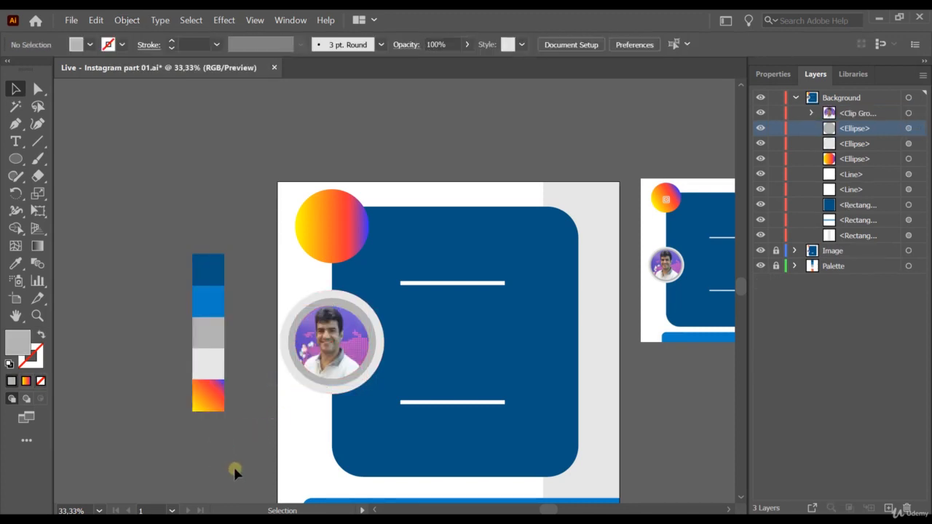
# Step: Isolate the image inside the clip group, shift the portrait slightly right to centre it in the circle, and exit isolation mode
pyautogui.click(342, 348)
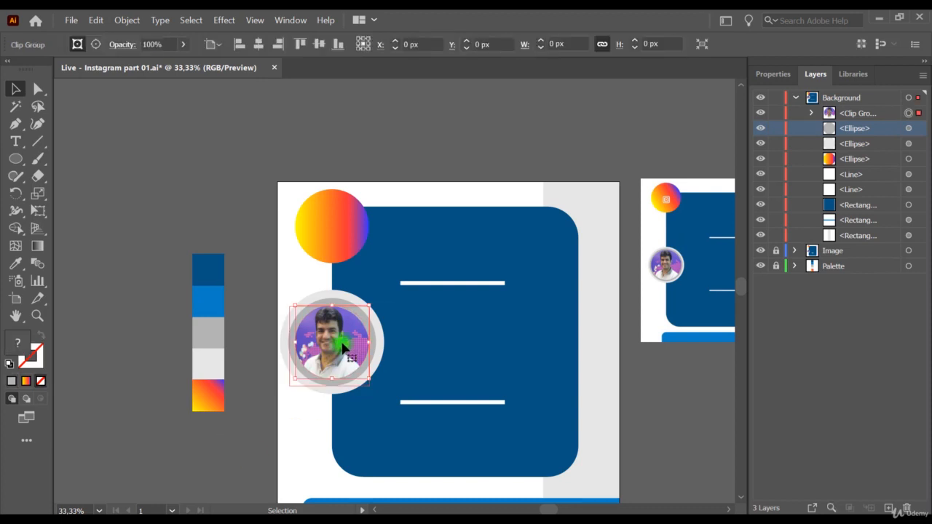
pyautogui.doubleClick(342, 348)
pyautogui.click(342, 348)
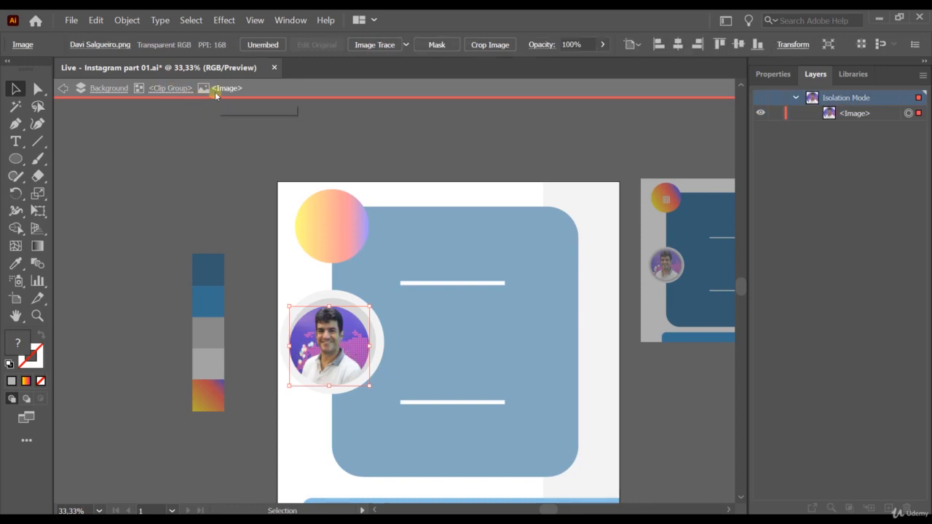
pyautogui.moveTo(323, 354); pyautogui.dragTo(332, 354)
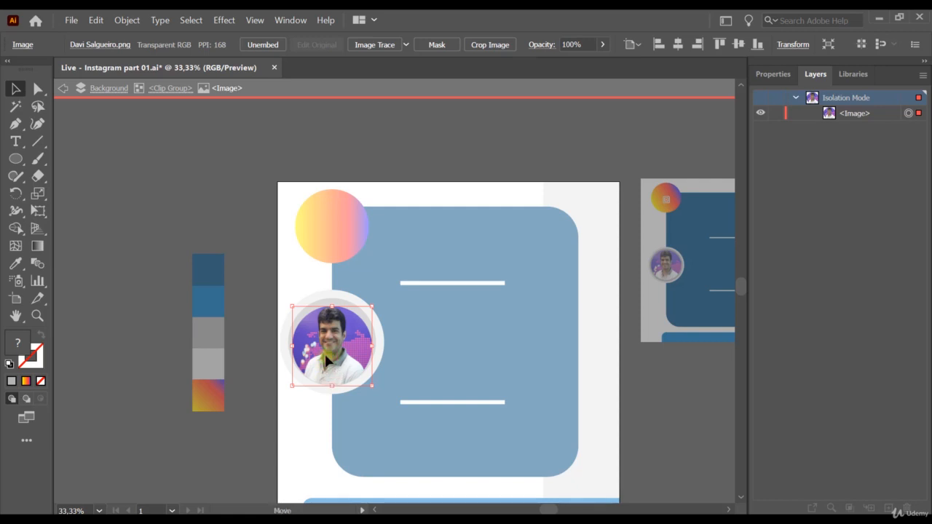
pyautogui.click(332, 358)
pyautogui.moveTo(331, 357); pyautogui.dragTo(332, 357)
pyautogui.click(271, 384)
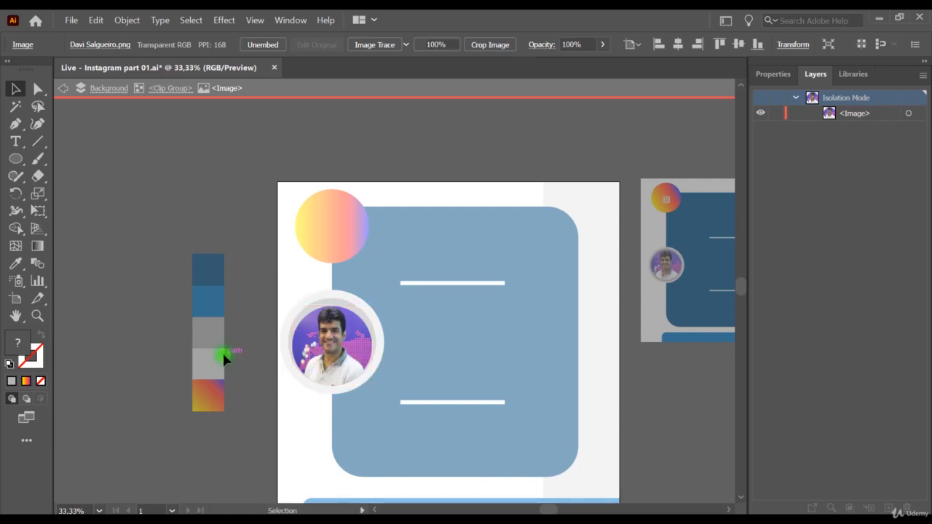
pyautogui.click(64, 88)
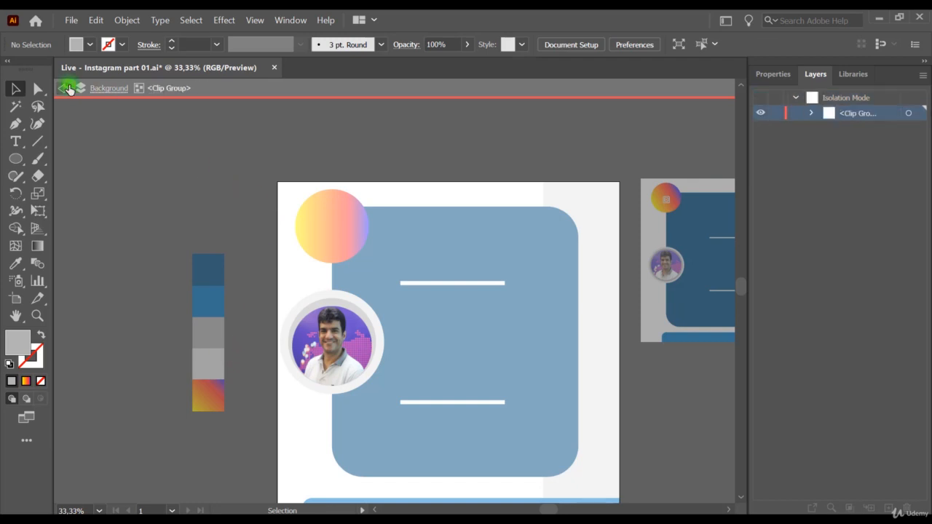
pyautogui.click(65, 88)
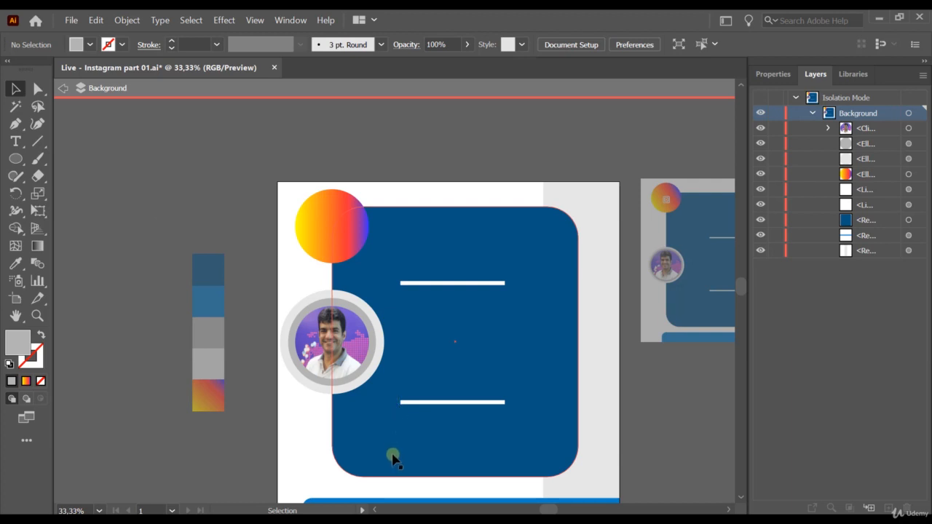
pyautogui.click(64, 88)
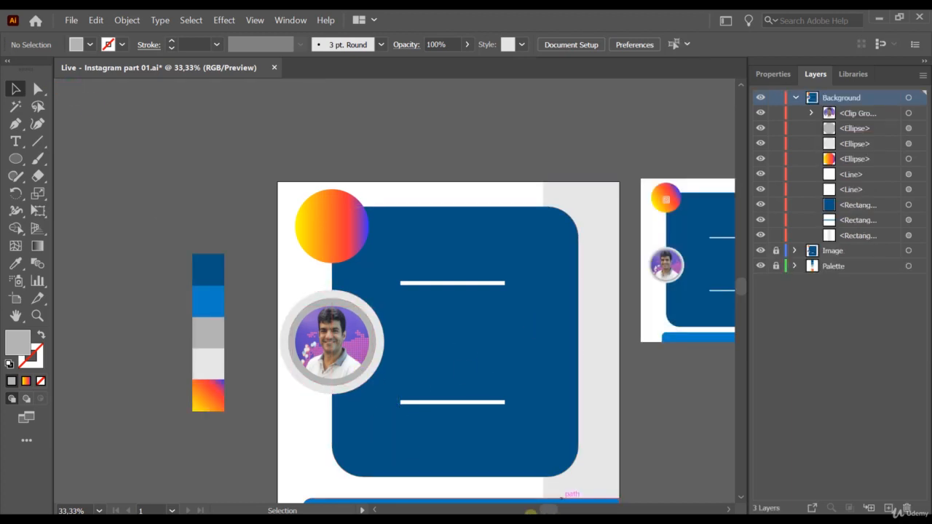
# Step: Draw a small gray square on the empty canvas above the reference post as the base of the Instagram icon
pyautogui.hscroll(3, 575, 466)
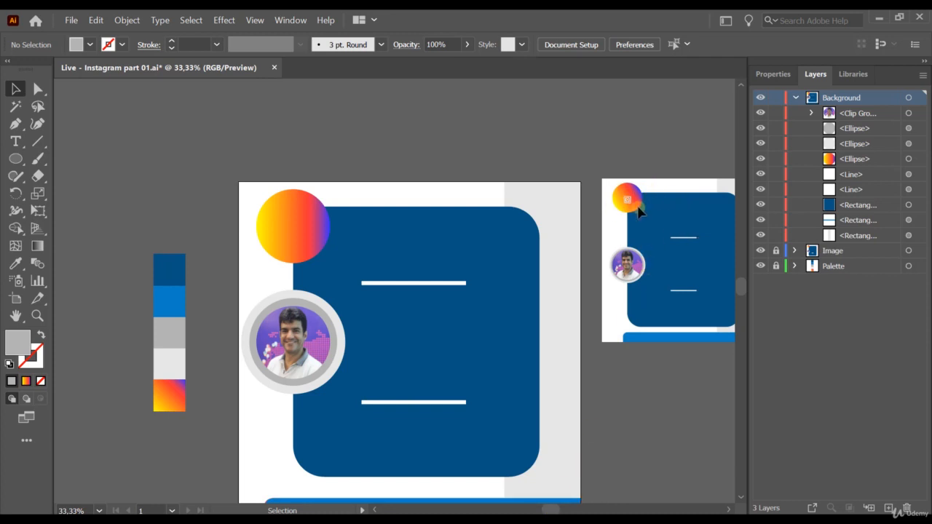
pyautogui.scroll(3, 644, 206)
pyautogui.scroll(3, 645, 204)
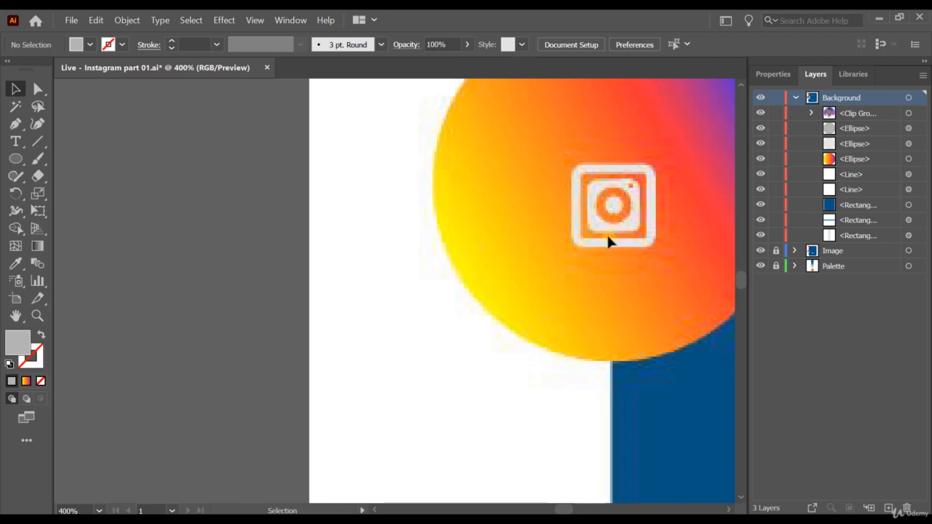
pyautogui.keyDown('alt'); pyautogui.scroll(-5, 319, 241); pyautogui.keyUp('alt')
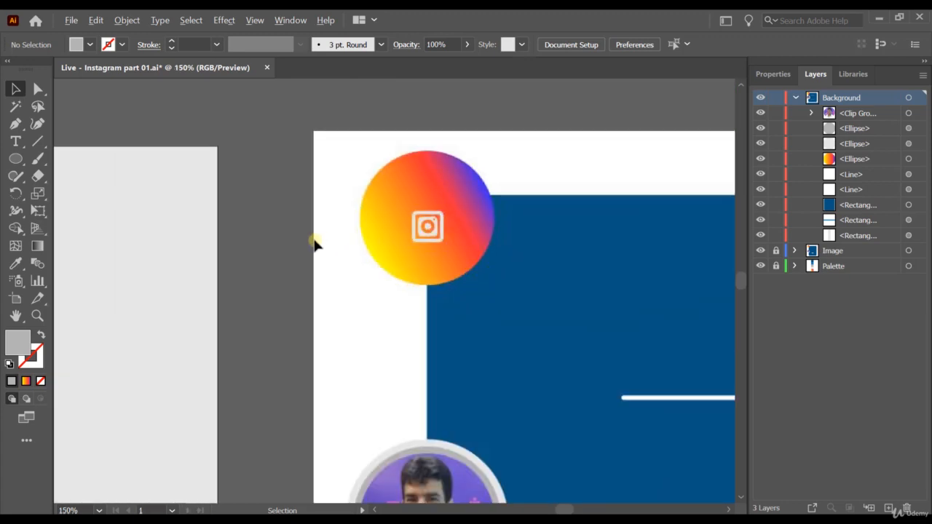
pyautogui.scroll(2, 334, 174)
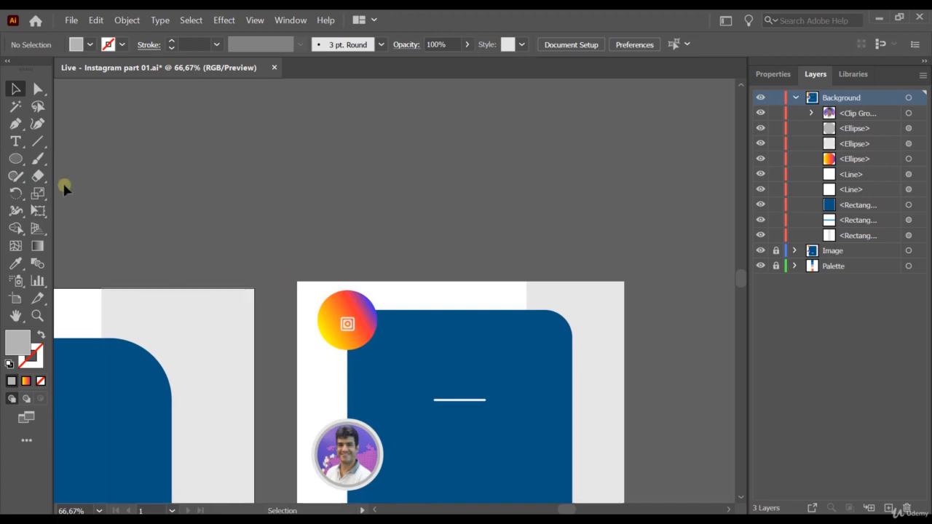
pyautogui.click(16, 159)
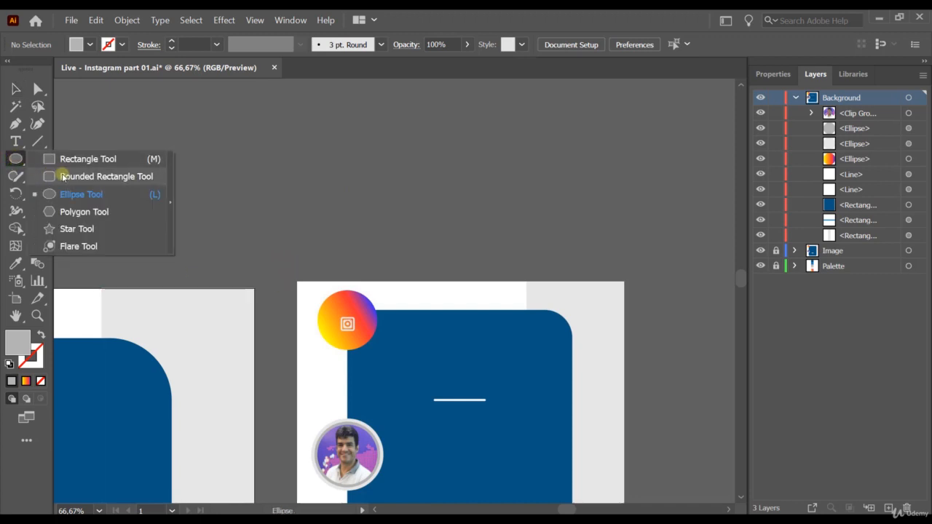
pyautogui.click(101, 159)
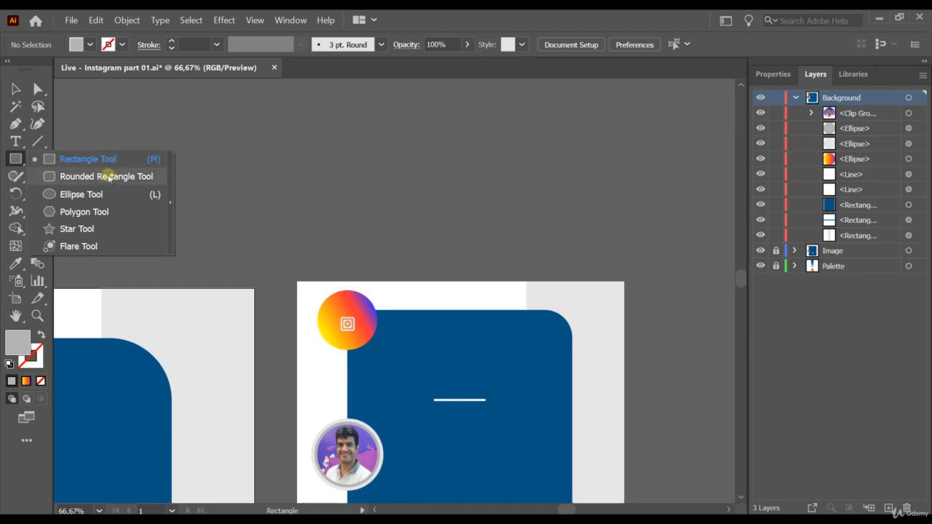
pyautogui.click(80, 159)
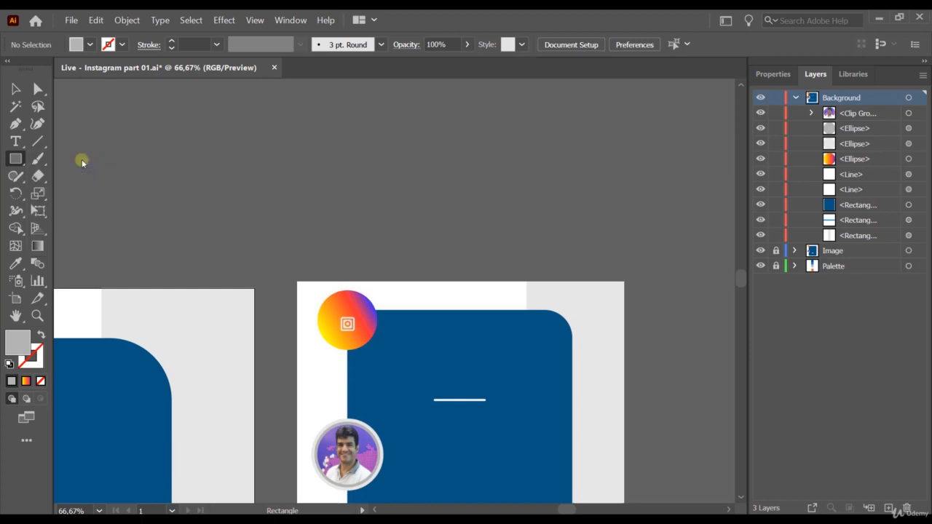
pyautogui.moveTo(332, 166); pyautogui.dragTo(372, 206)
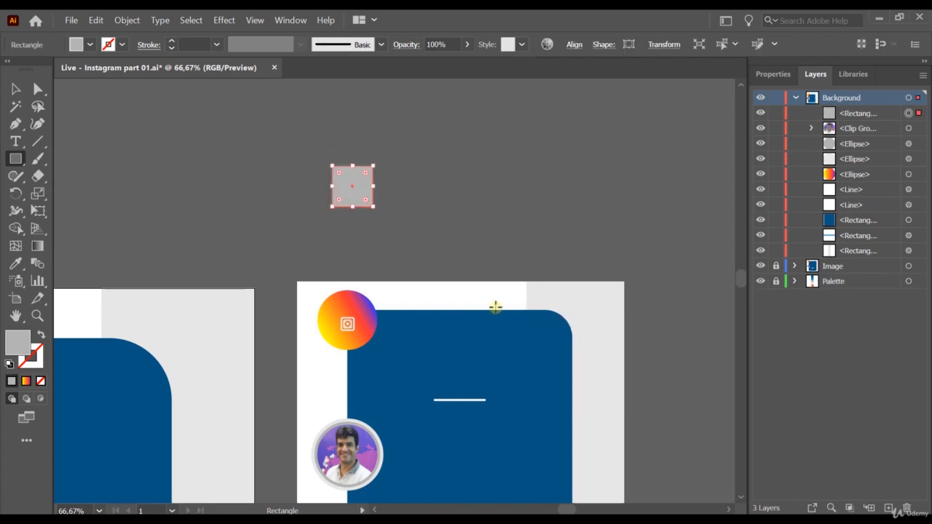
# Step: Round all four corners of the small gray square
pyautogui.click(17, 90)
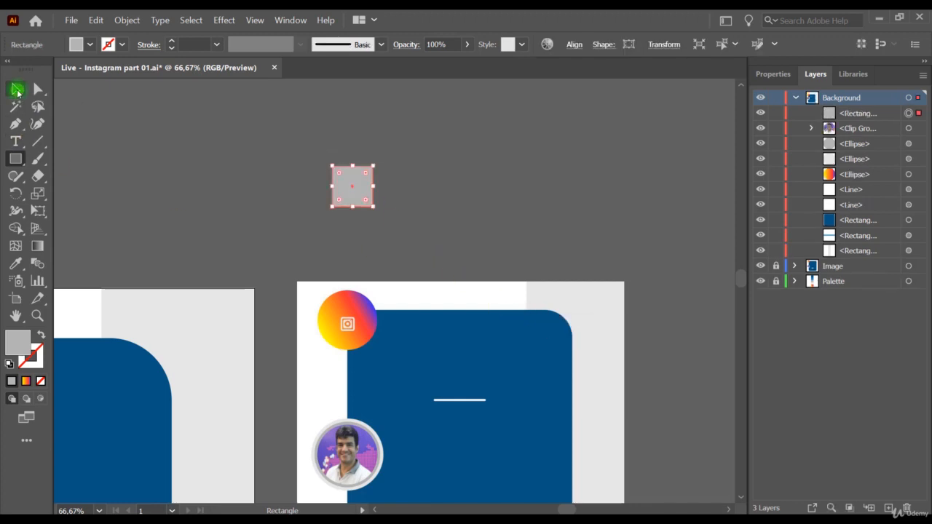
pyautogui.click(367, 176)
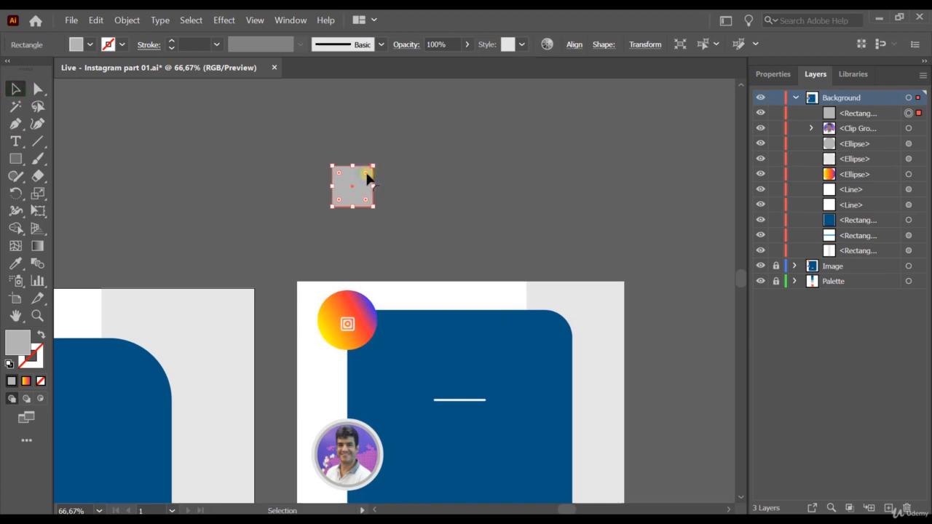
pyautogui.moveTo(367, 177); pyautogui.dragTo(373, 182)
# Step: Duplicate the rounded square in place and scale the front copy down slightly about its centre
pyautogui.scroll(2, 344, 182)
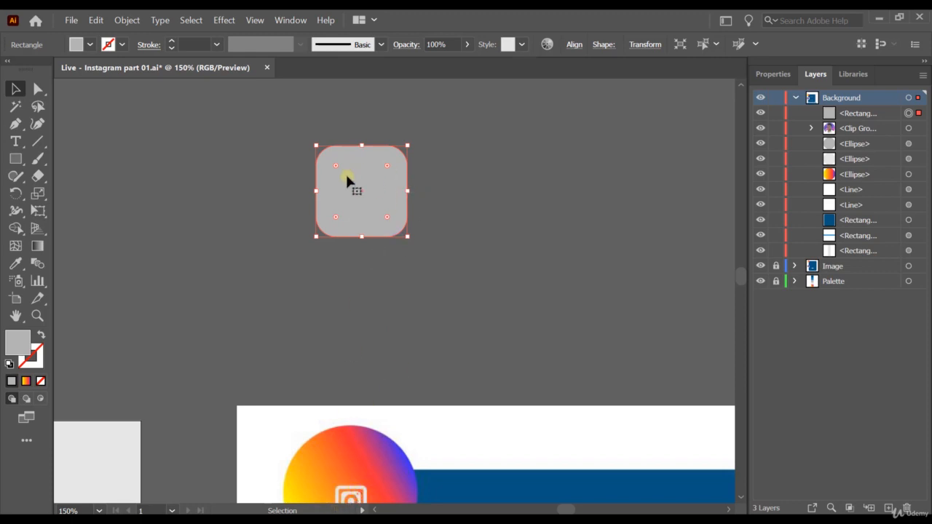
pyautogui.hotkey('ctrl', 'c')
pyautogui.hotkey('ctrl', 'f')
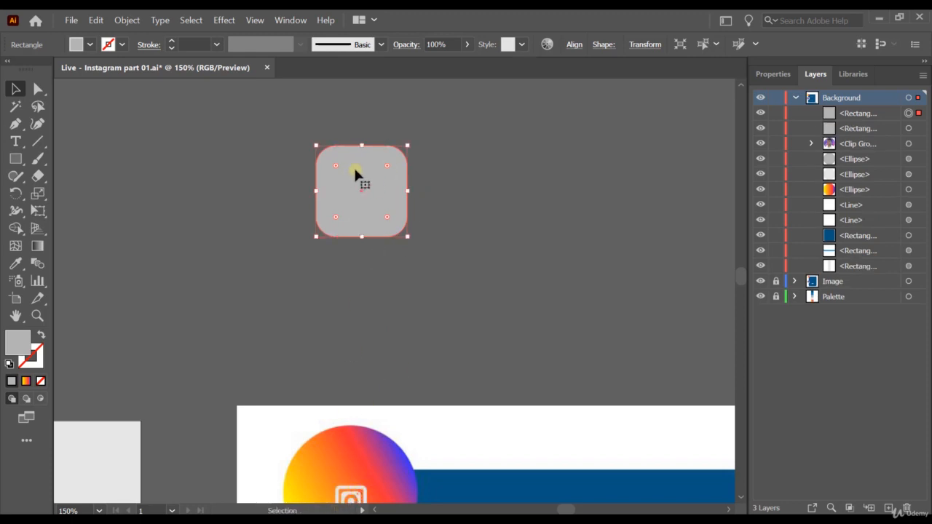
pyautogui.moveTo(405, 142); pyautogui.dragTo(399, 155)
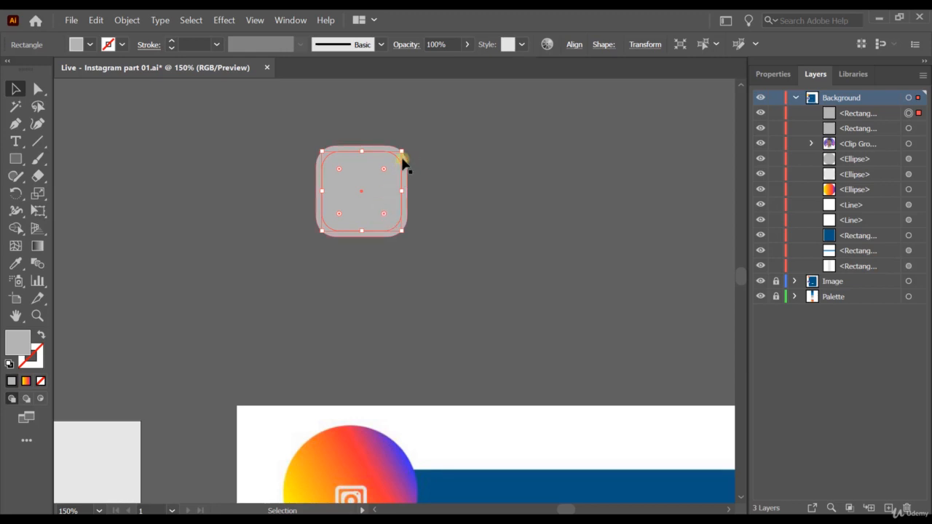
# Step: Duplicate the reduced rounded square in place and scale the new copy down further about its centre
pyautogui.hotkey('ctrl', 'c')
pyautogui.hotkey('ctrl', 'f')
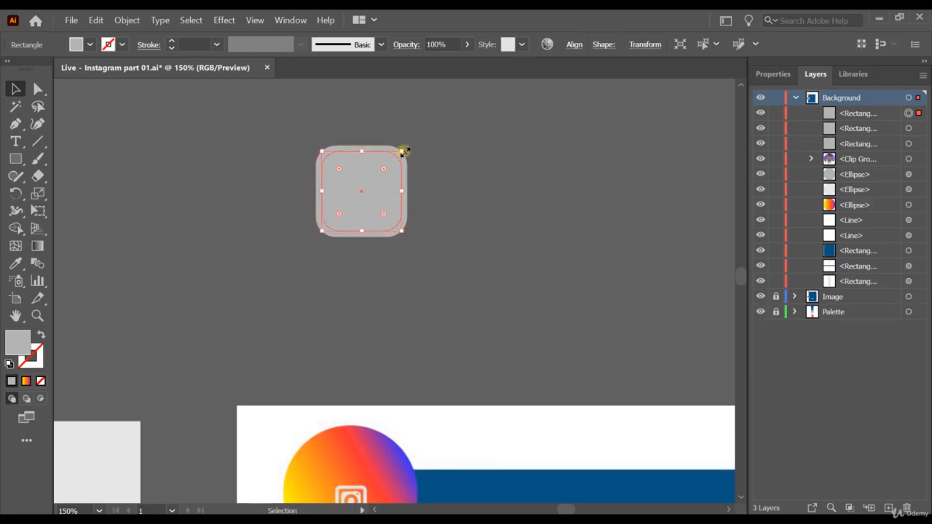
pyautogui.moveTo(403, 147); pyautogui.dragTo(393, 160)
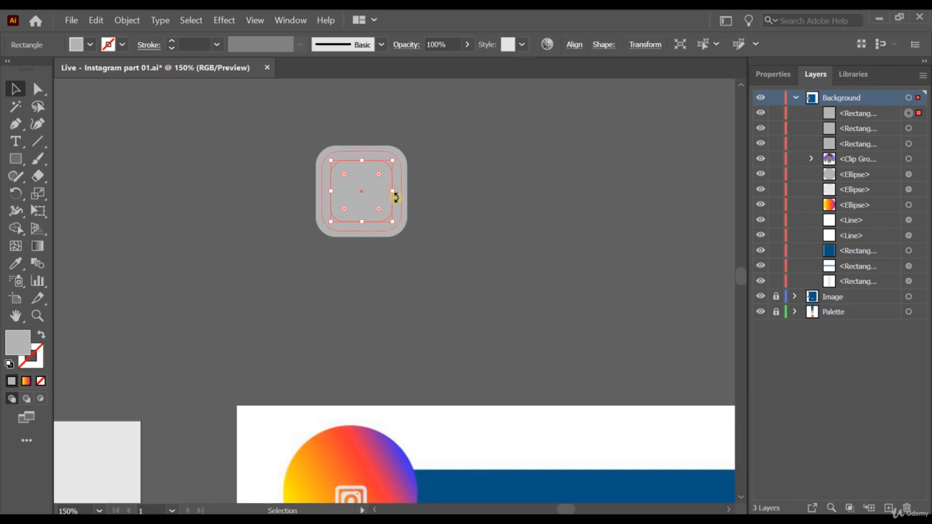
pyautogui.click(447, 199)
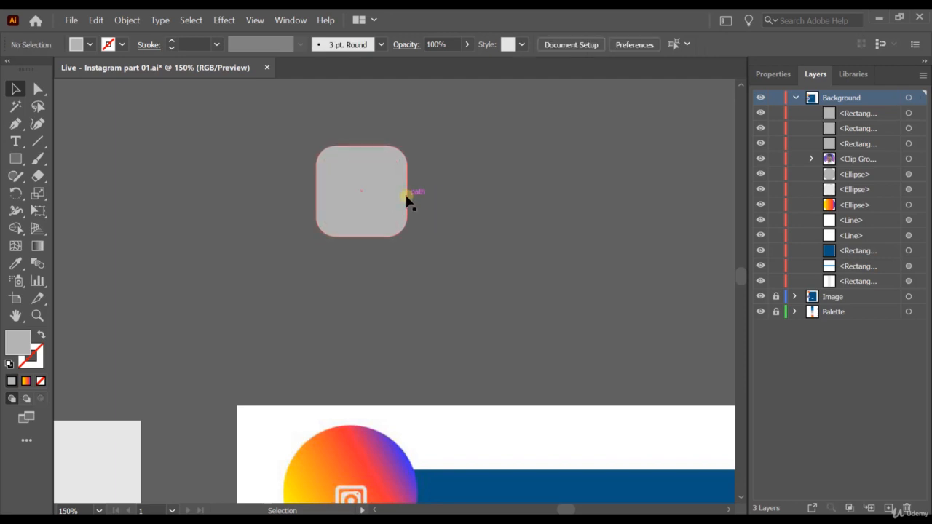
# Step: Select all three rounded squares and use Shape Builder to cut out the band between the middle and innermost squares
pyautogui.click(406, 197)
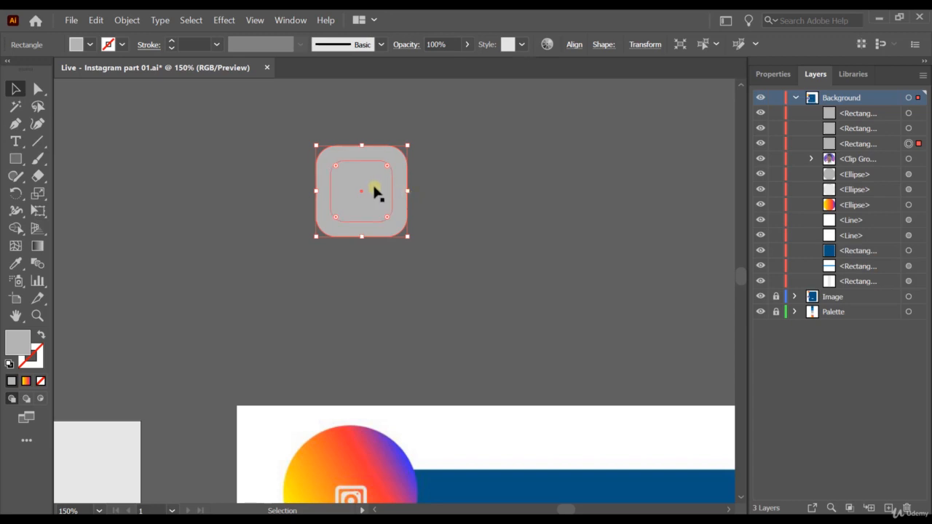
pyautogui.click(372, 183)
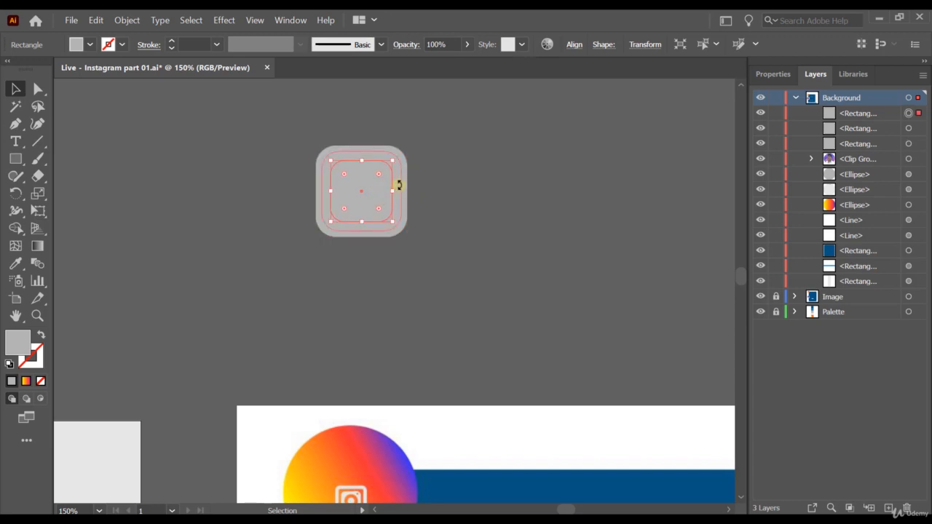
pyautogui.moveTo(408, 154); pyautogui.dragTo(294, 266)
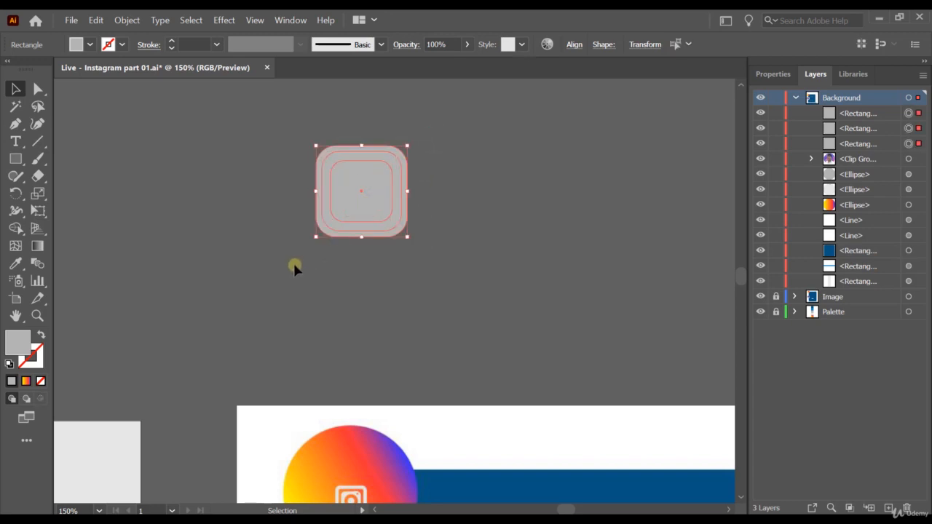
pyautogui.click(15, 230)
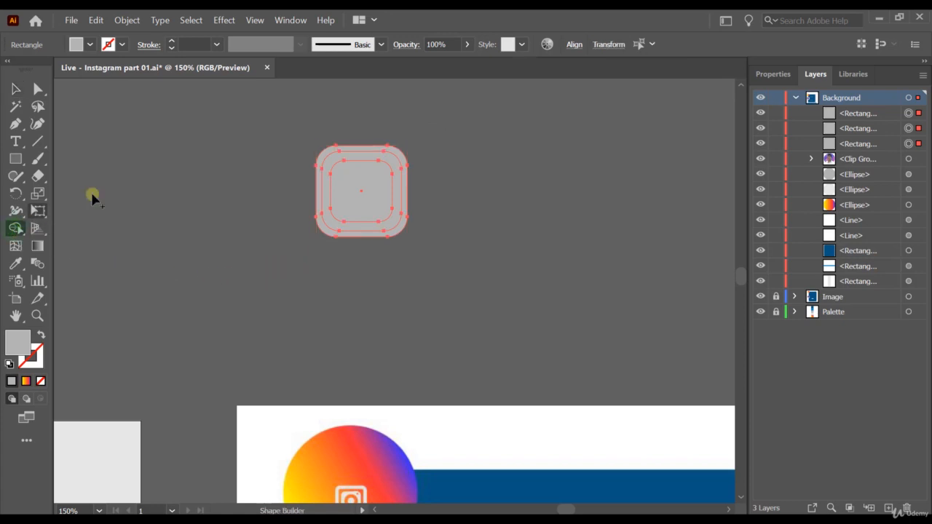
pyautogui.click(359, 152)
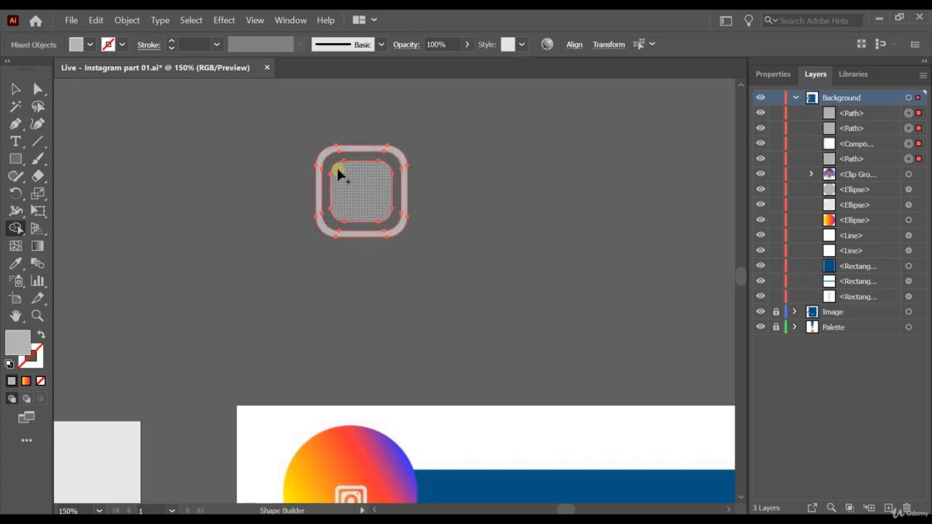
# Step: Draw a circle centred in the innermost rounded square and add a smaller concentric copy in front of it
pyautogui.scroll(-2, 343, 381)
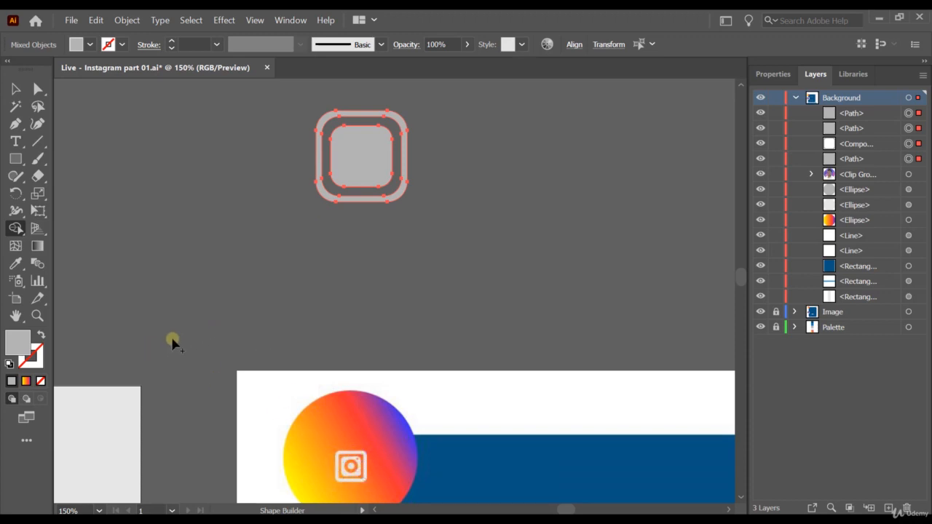
pyautogui.click(16, 159)
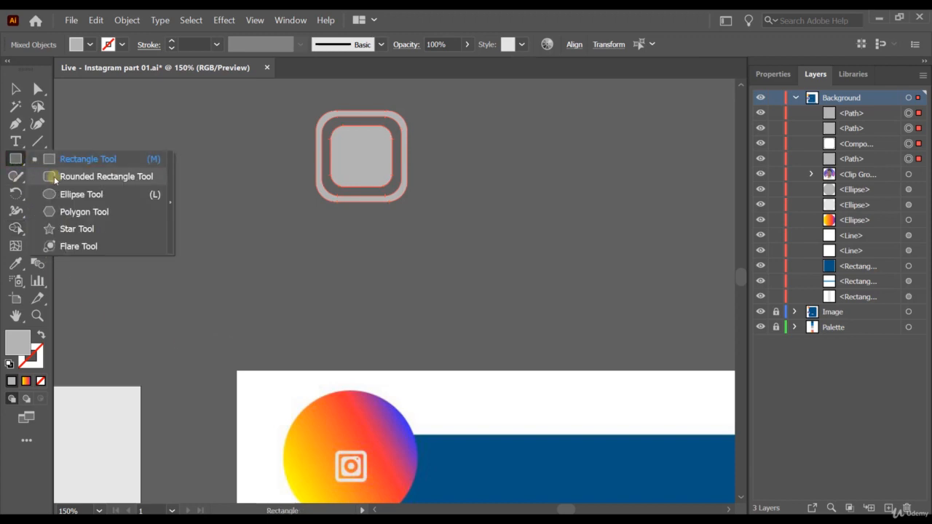
pyautogui.press('l')
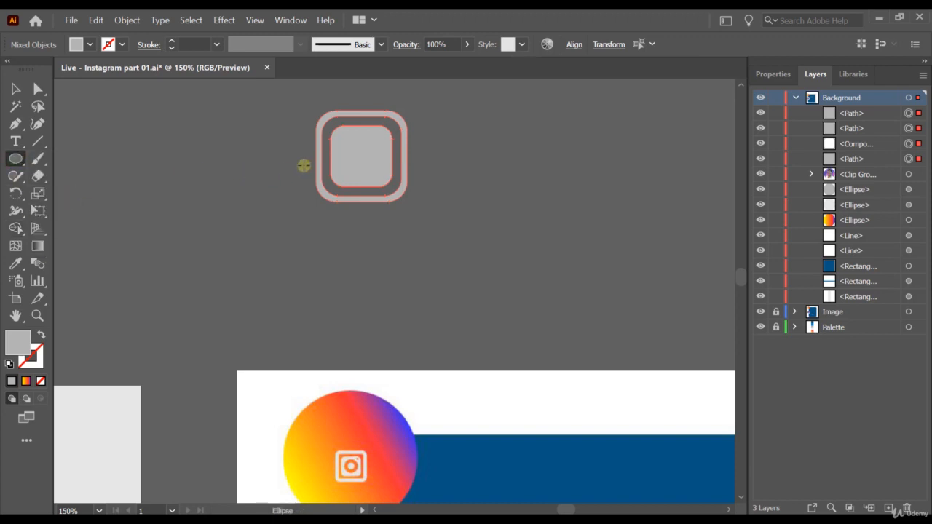
pyautogui.click(361, 155)
pyautogui.moveTo(362, 158); pyautogui.dragTo(382, 179)
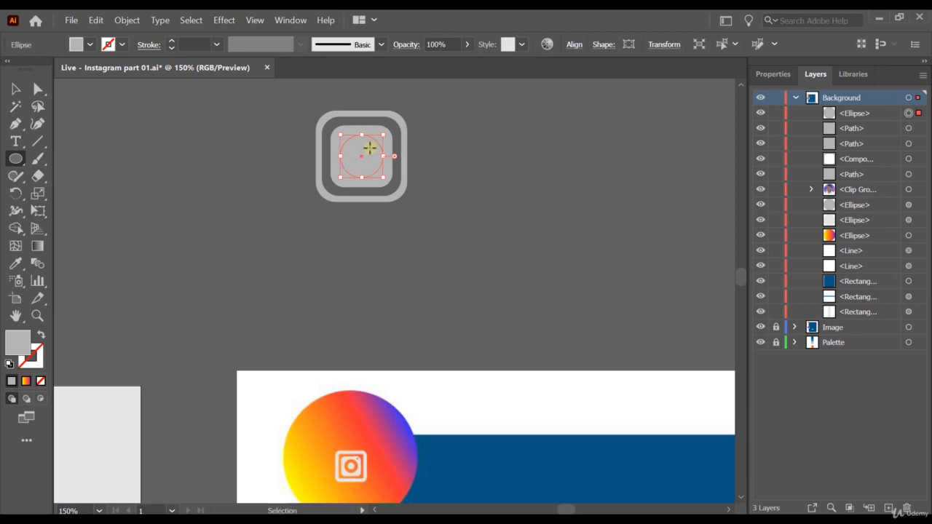
pyautogui.hotkey('ctrl', 'f')
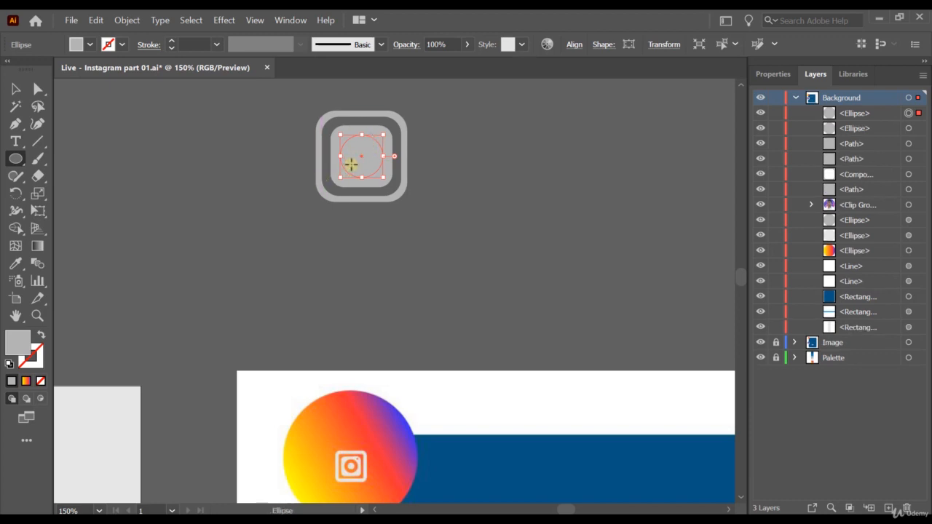
pyautogui.moveTo(383, 136); pyautogui.dragTo(378, 142)
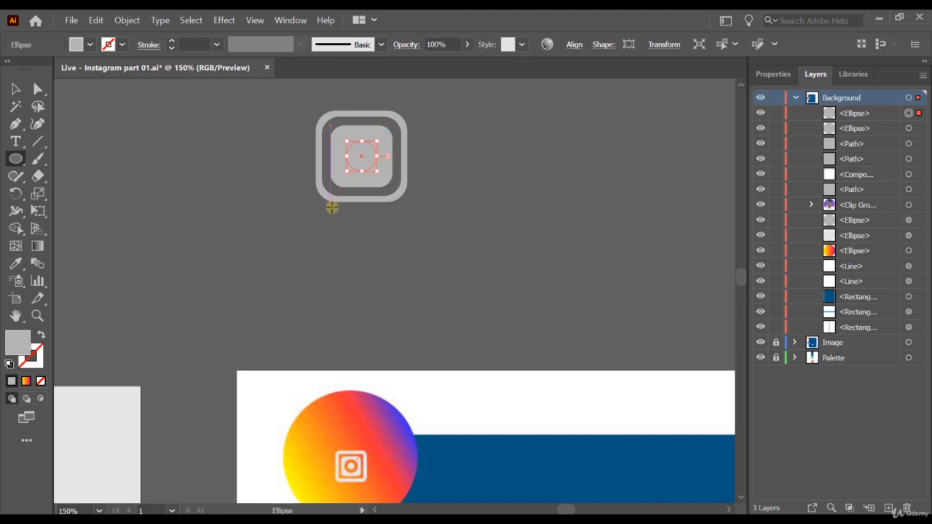
# Step: Select all the icon shapes and use Shape Builder to cut out the ring between the two concentric circles
pyautogui.click(15, 89)
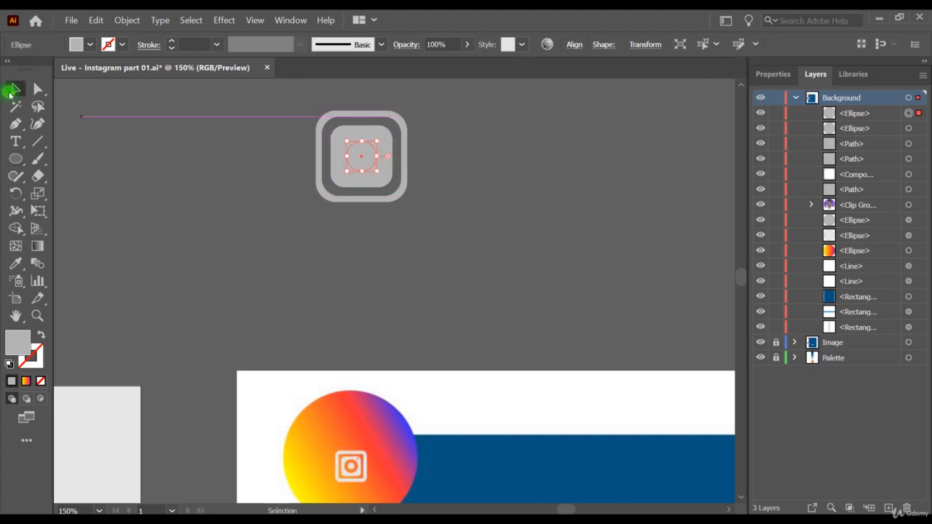
pyautogui.moveTo(394, 223); pyautogui.dragTo(397, 224)
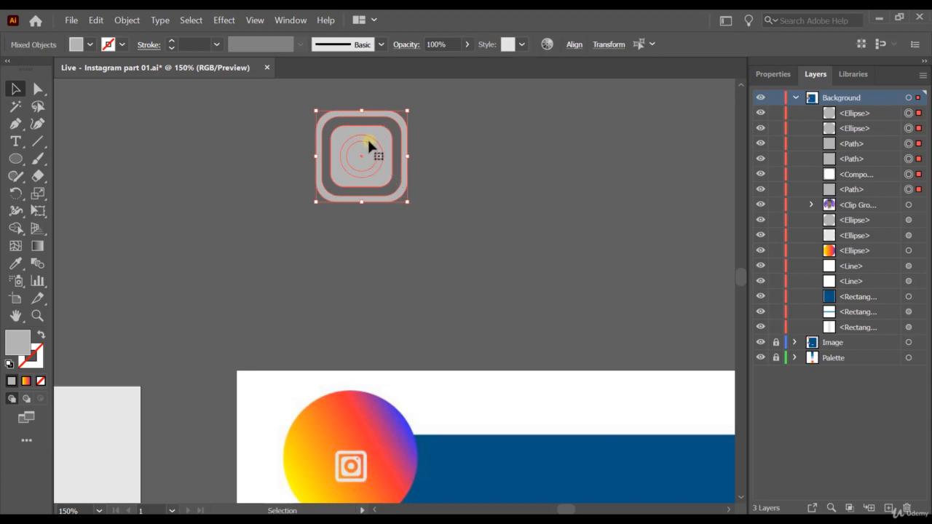
pyautogui.click(14, 229)
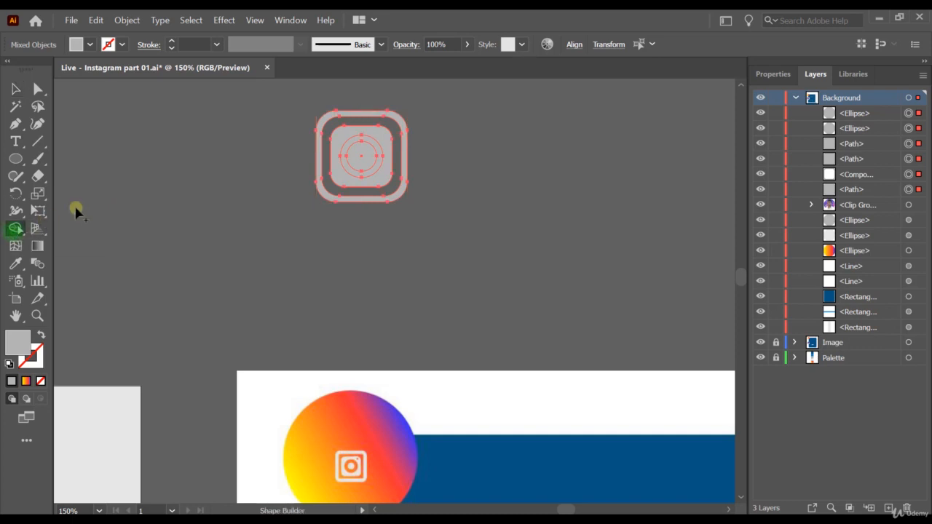
pyautogui.click(362, 137)
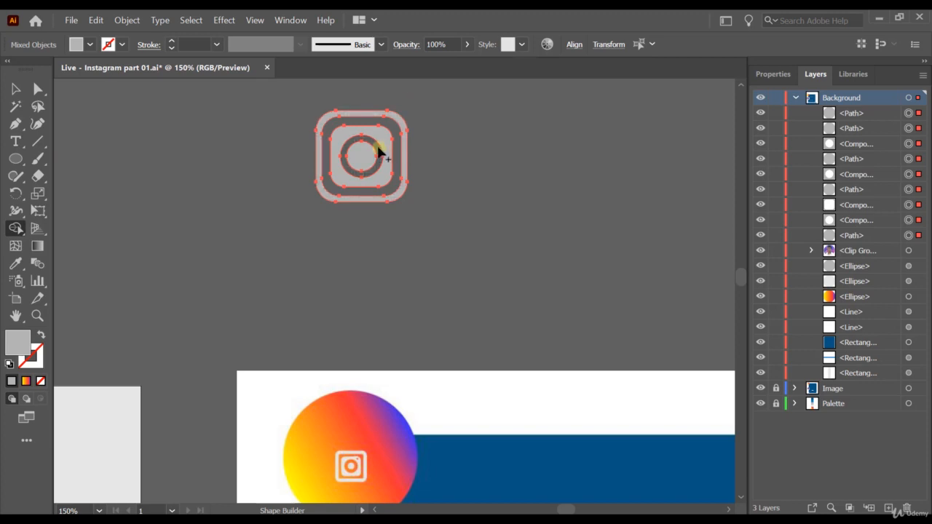
# Step: Draw a tiny circle near the inner square's upper-right corner and cut it out of the icon with Shape Builder
pyautogui.click(15, 159)
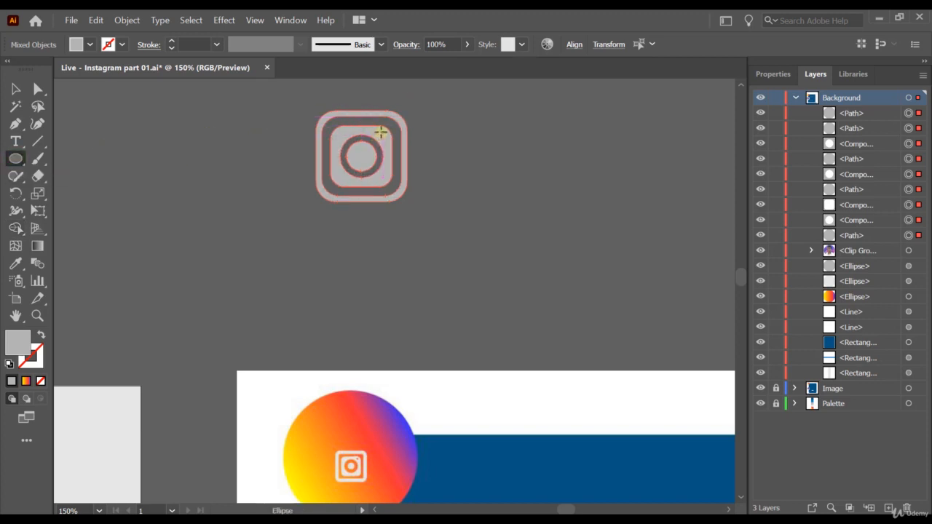
pyautogui.moveTo(381, 131); pyautogui.dragTo(386, 137)
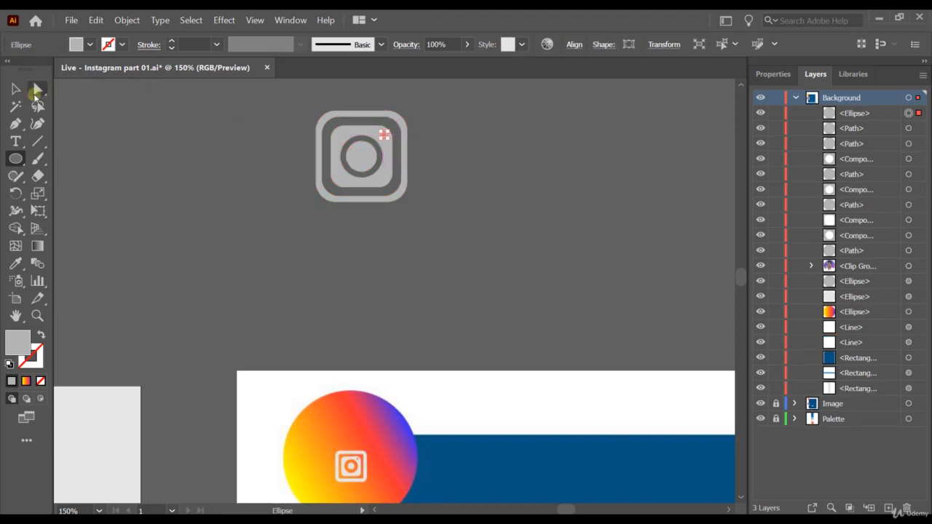
pyautogui.click(15, 88)
pyautogui.moveTo(261, 102); pyautogui.dragTo(323, 228)
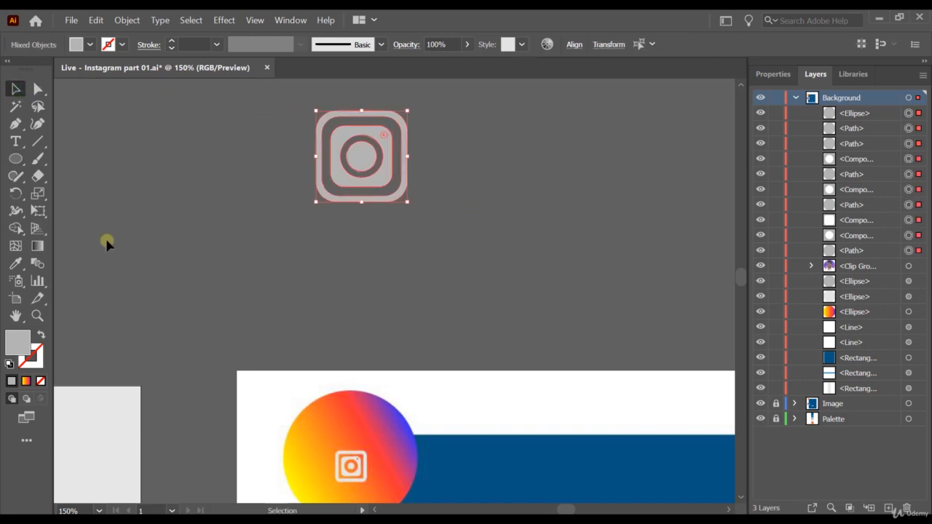
pyautogui.click(15, 228)
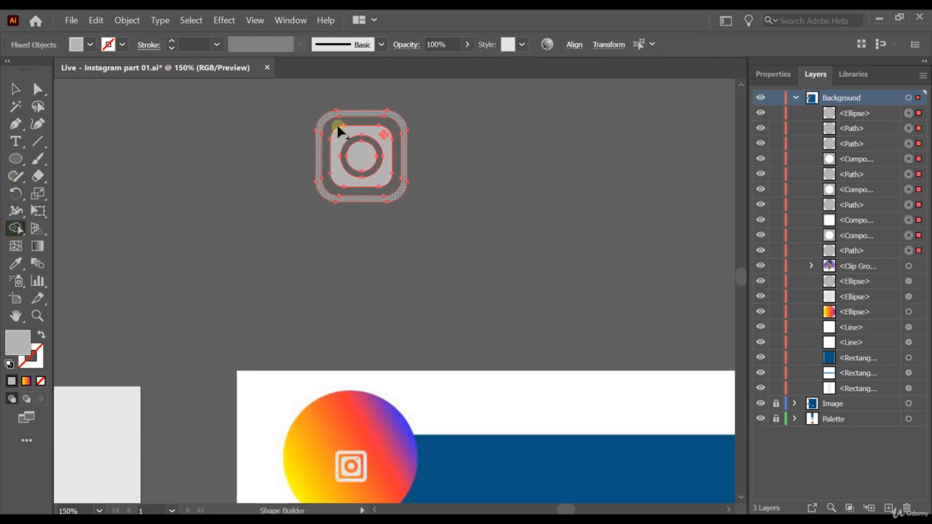
pyautogui.scroll(5, 383, 121)
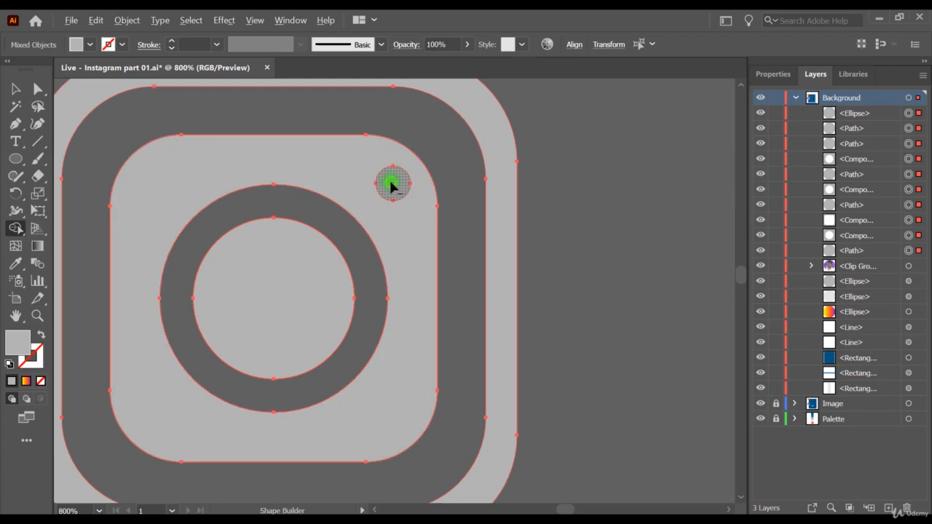
pyautogui.click(391, 184)
pyautogui.scroll(-4, 313, 223)
pyautogui.scroll(-3, 362, 240)
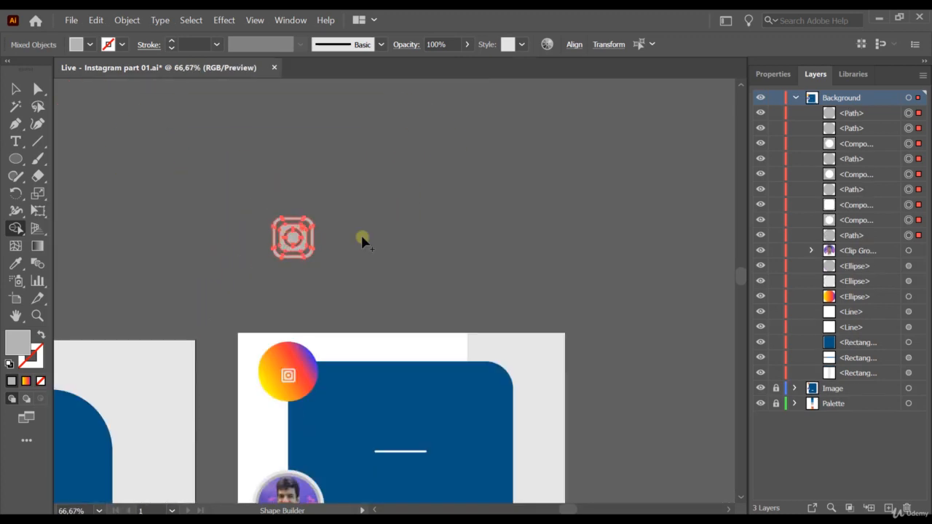
# Step: Move the finished camera icon onto the white strip along the upper edge of the main artboard
pyautogui.click(16, 89)
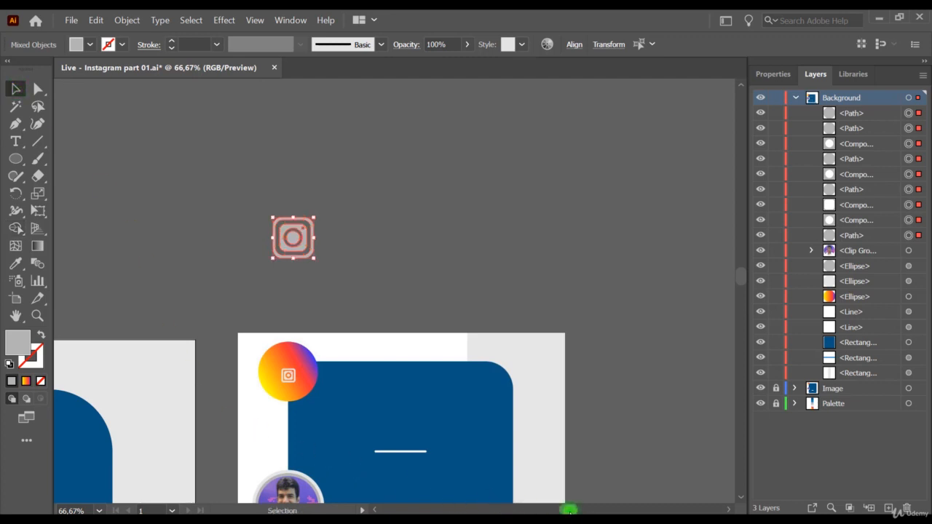
pyautogui.click(562, 511)
pyautogui.moveTo(563, 511); pyautogui.dragTo(556, 509)
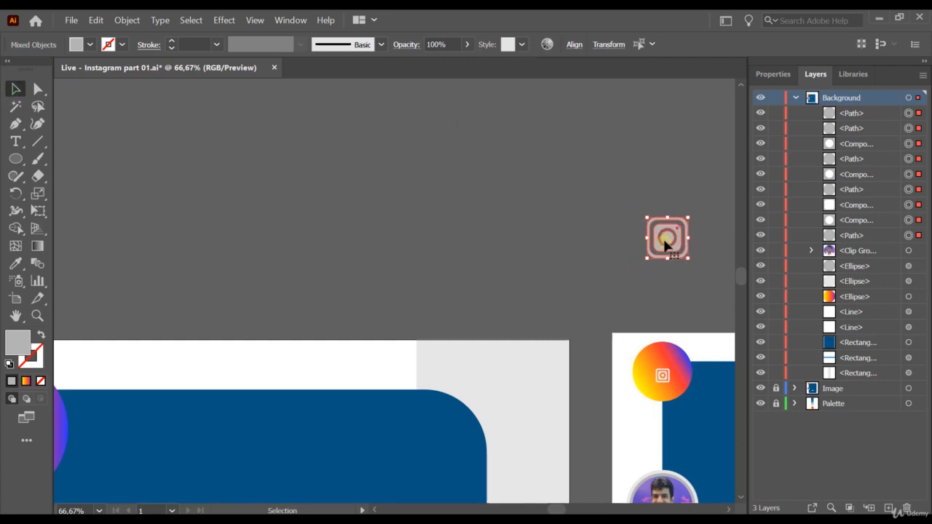
pyautogui.moveTo(667, 240); pyautogui.dragTo(191, 371)
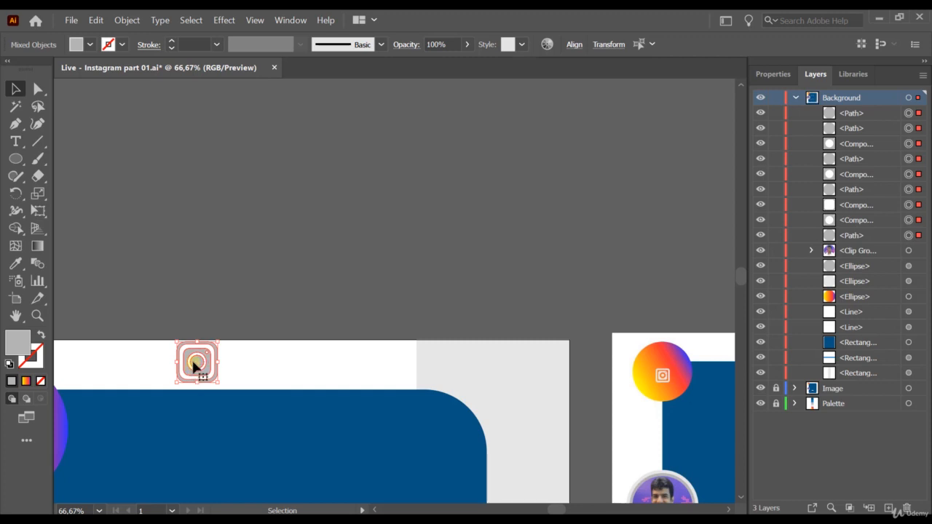
# Step: Fill the selected camera icon shapes with white
pyautogui.scroll(-2, 194, 364)
pyautogui.click(779, 73)
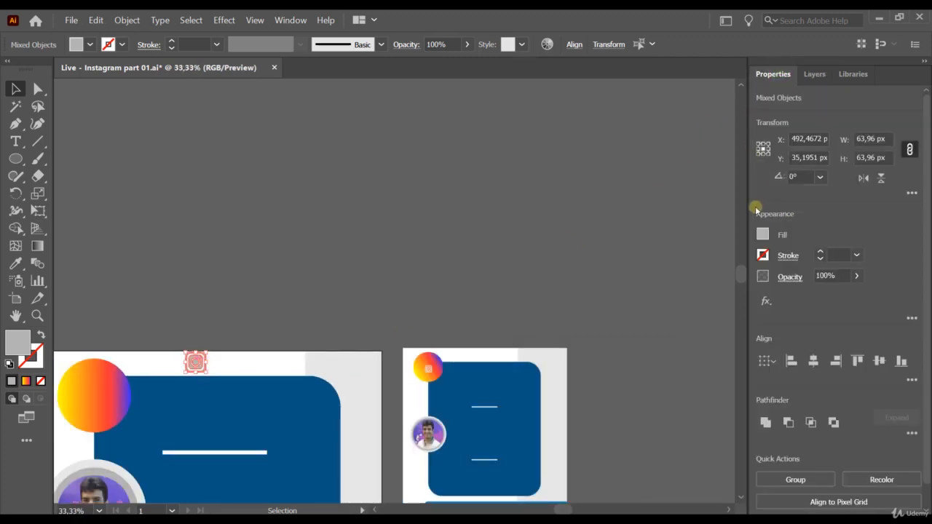
pyautogui.click(763, 235)
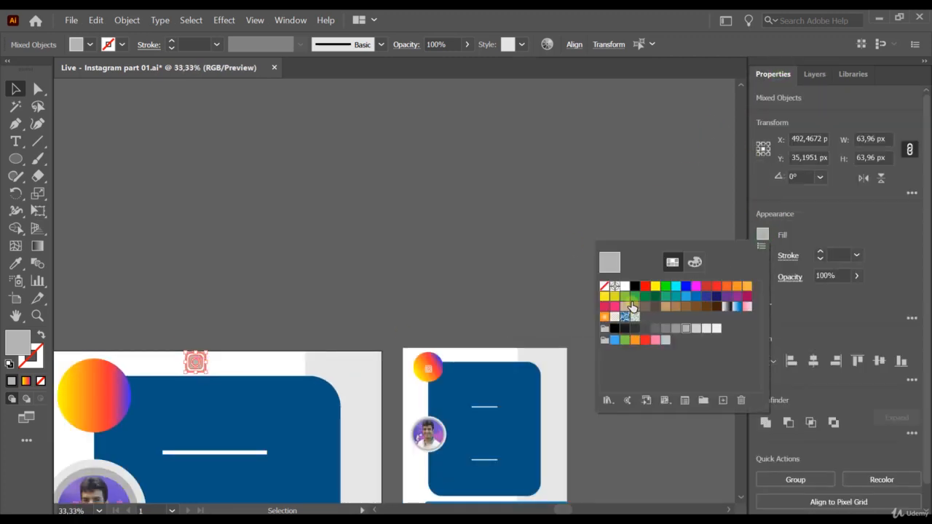
pyautogui.click(620, 288)
pyautogui.click(290, 298)
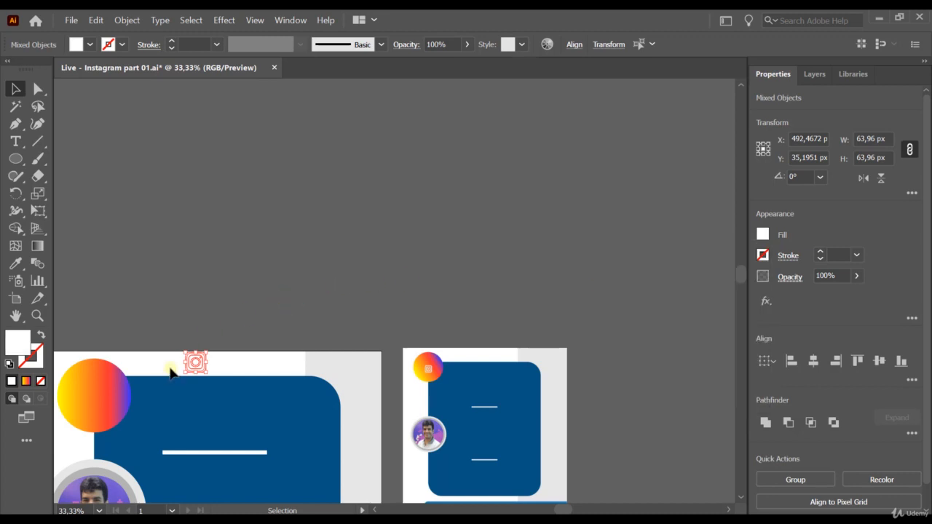
# Step: Group the camera icon's shapes and place the group at the centre of the gradient circle
pyautogui.rightClick(198, 367)
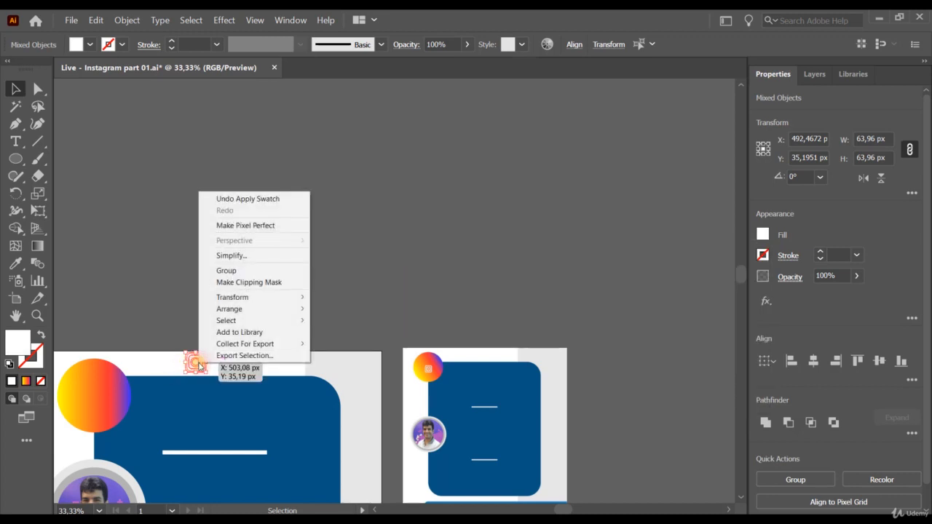
pyautogui.click(253, 270)
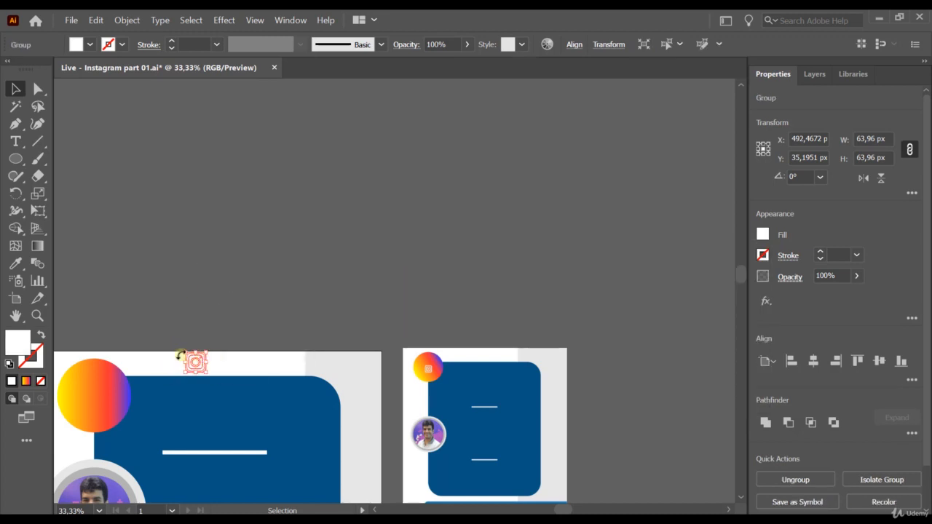
pyautogui.moveTo(195, 368); pyautogui.dragTo(94, 398)
pyautogui.click(264, 297)
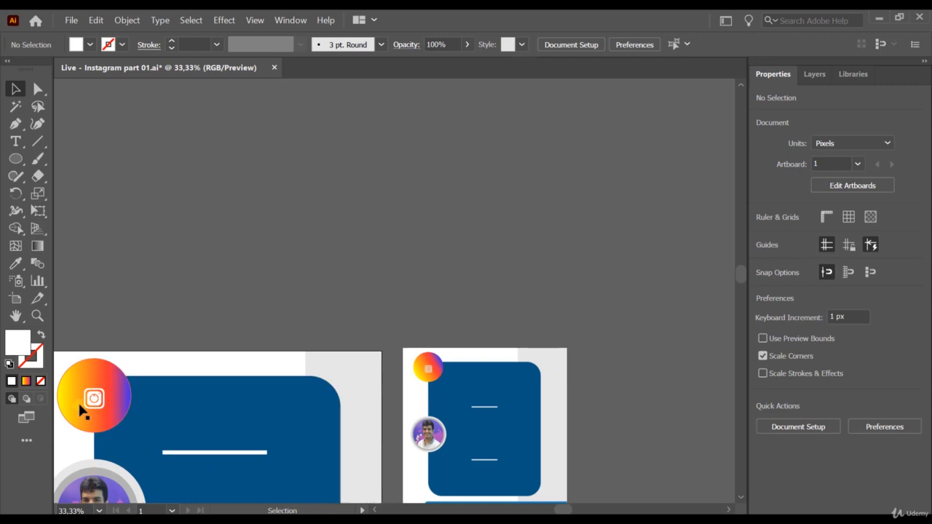
pyautogui.scroll(2, 86, 404)
pyautogui.scroll(-2, 111, 400)
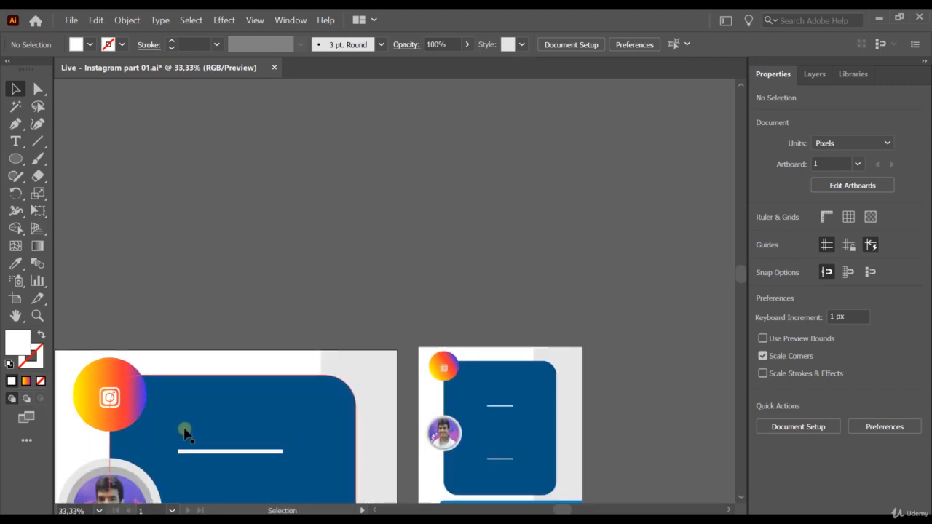
pyautogui.scroll(-5, 177, 281)
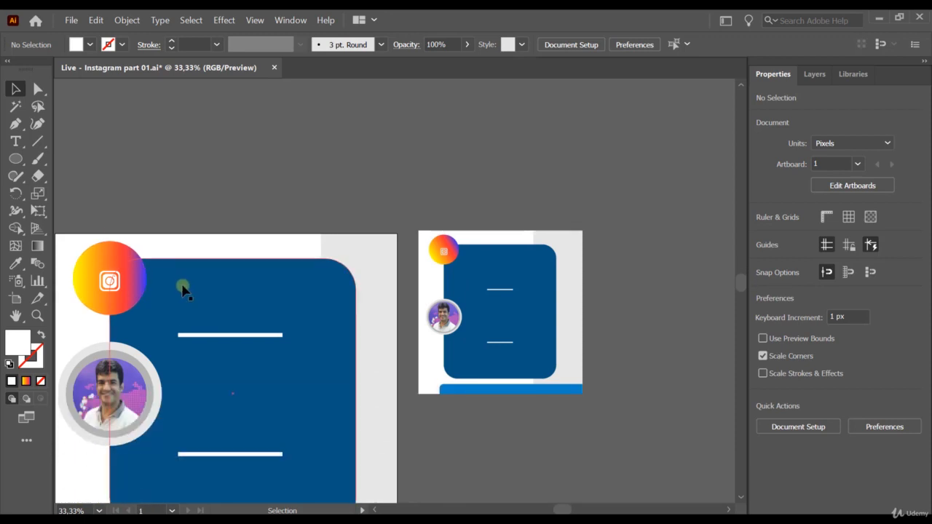
pyautogui.hscroll(-3, 562, 508)
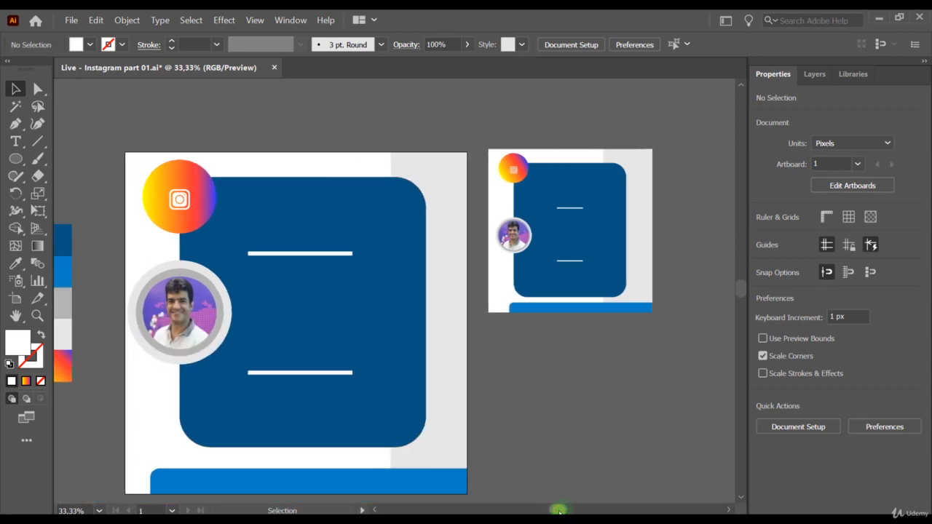
pyautogui.scroll(-1, 370, 369)
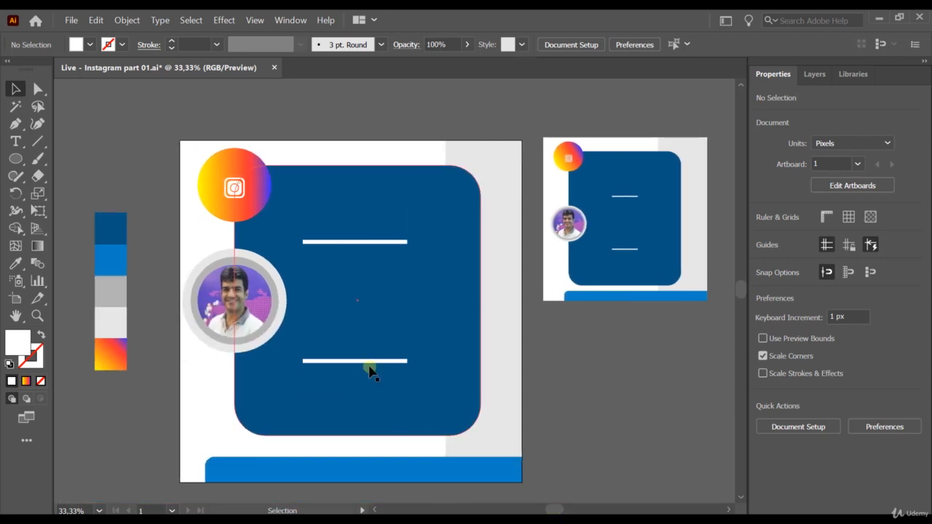